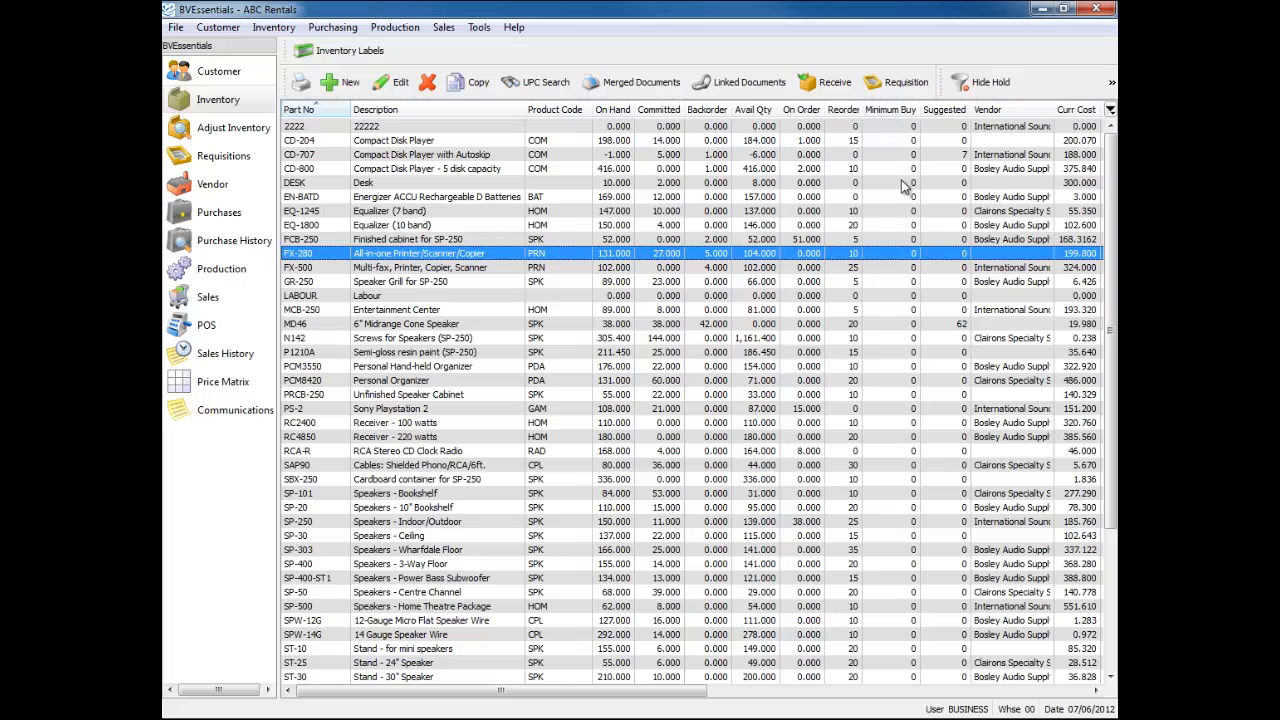
- Sort the inventory by Suggested quantity, highest first, and jump to the top row with MD46
{"action": "left_click", "coordinate": [950, 126]}
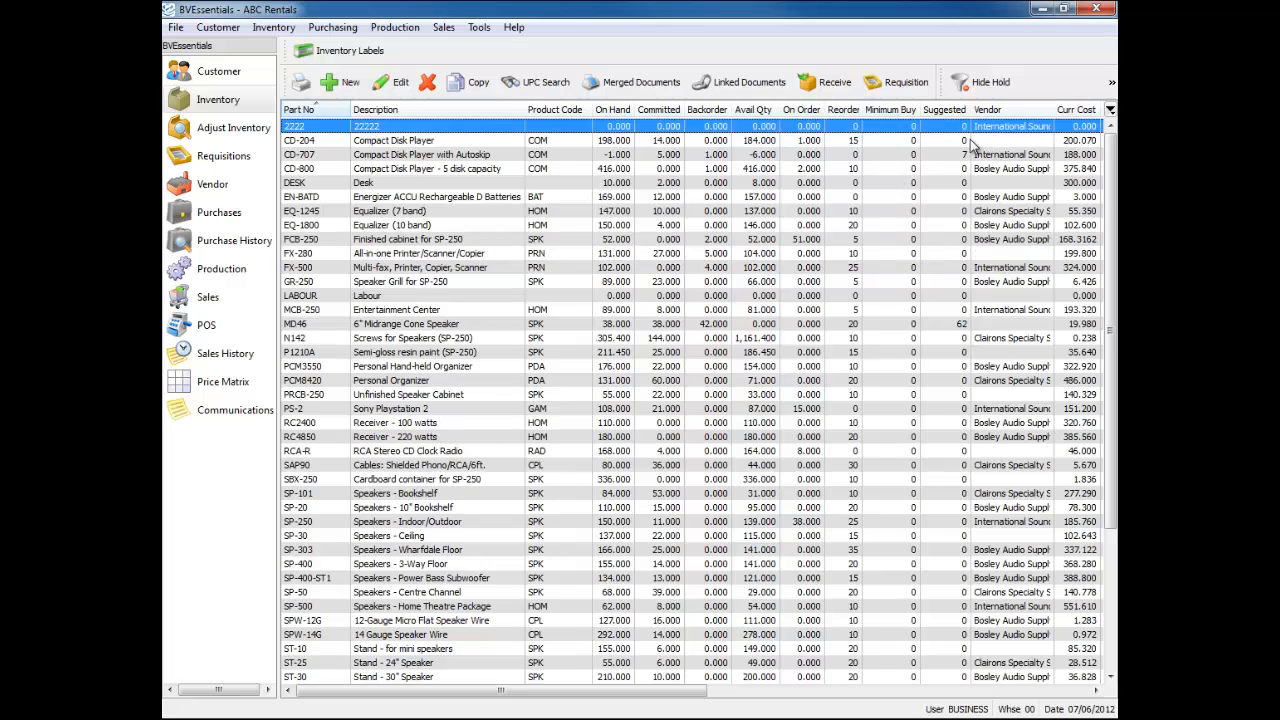
{"action": "left_click", "coordinate": [951, 112]}
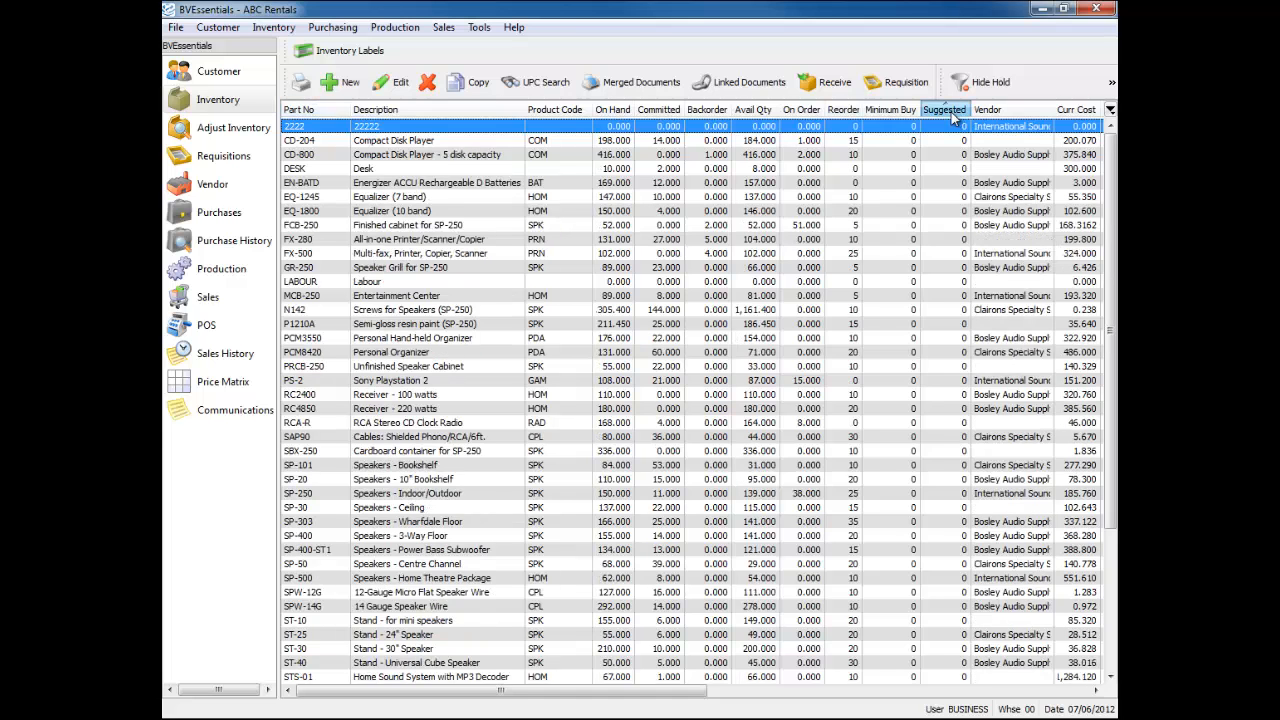
{"action": "left_click", "coordinate": [951, 112]}
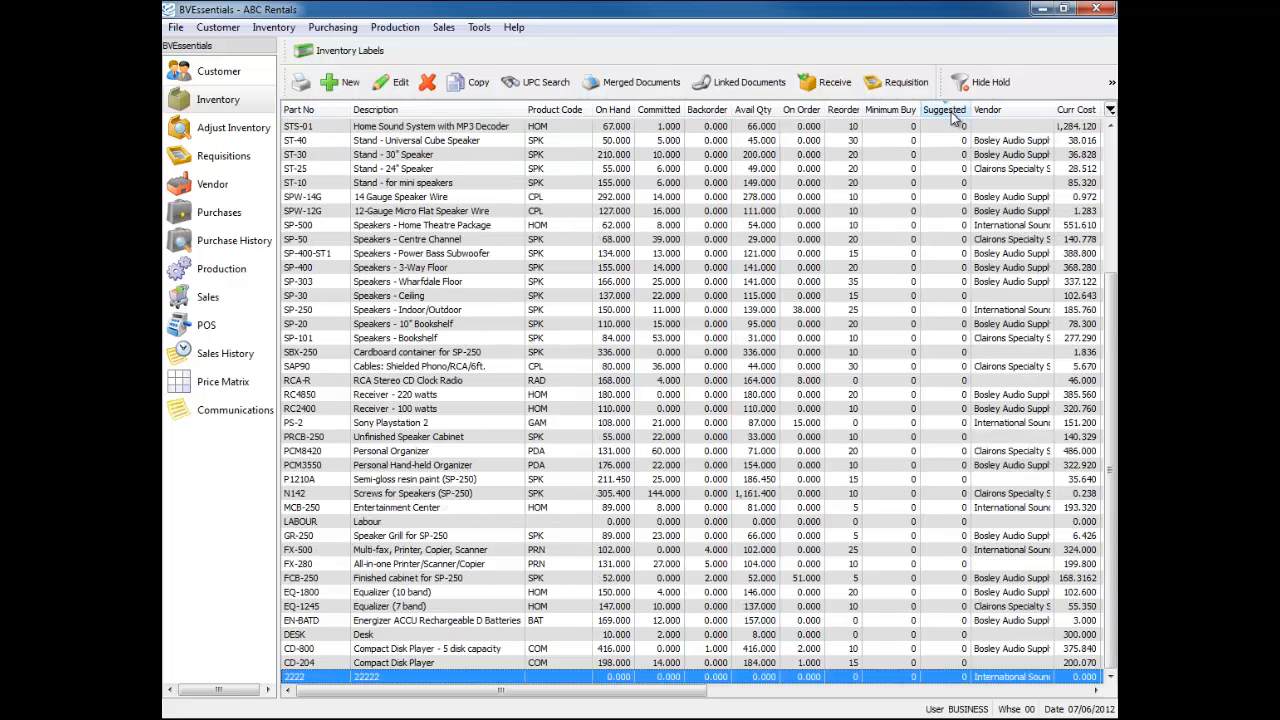
{"action": "key", "text": "Home"}
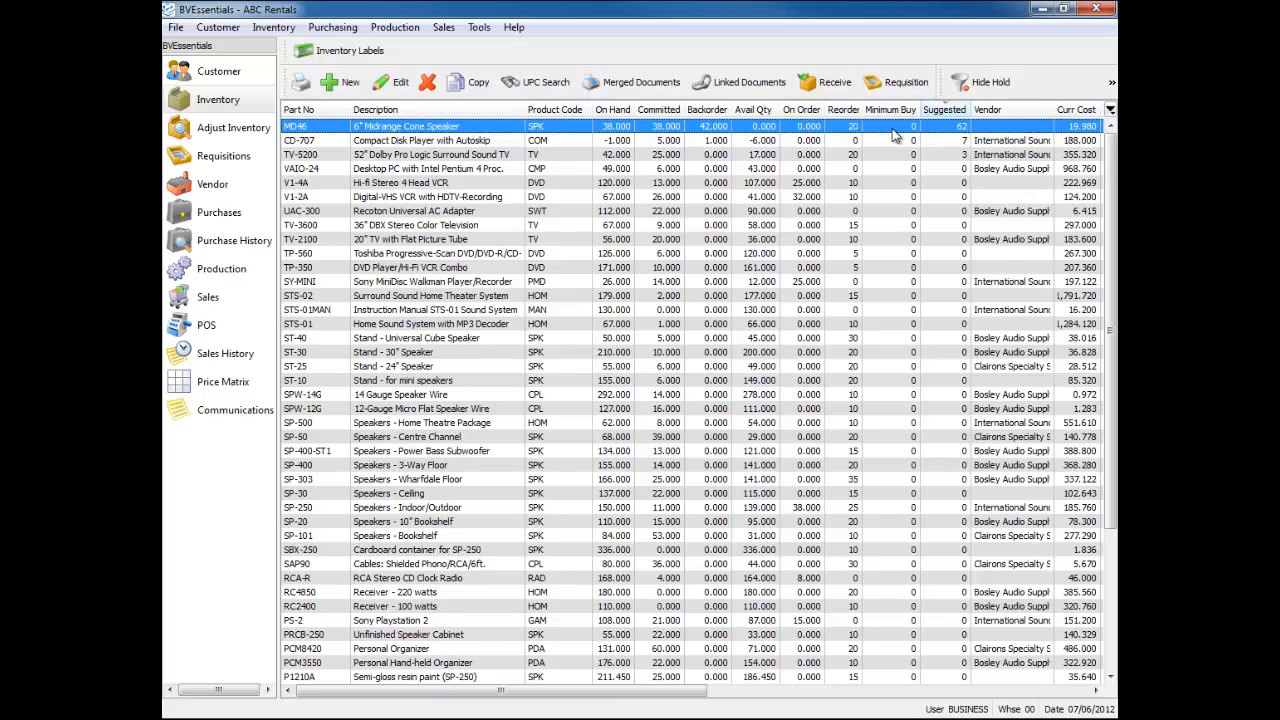
- Sort the list by Vendor in descending order and select the block of Bosley Audio Supply items
{"action": "left_click", "coordinate": [953, 155], "text": "shift"}
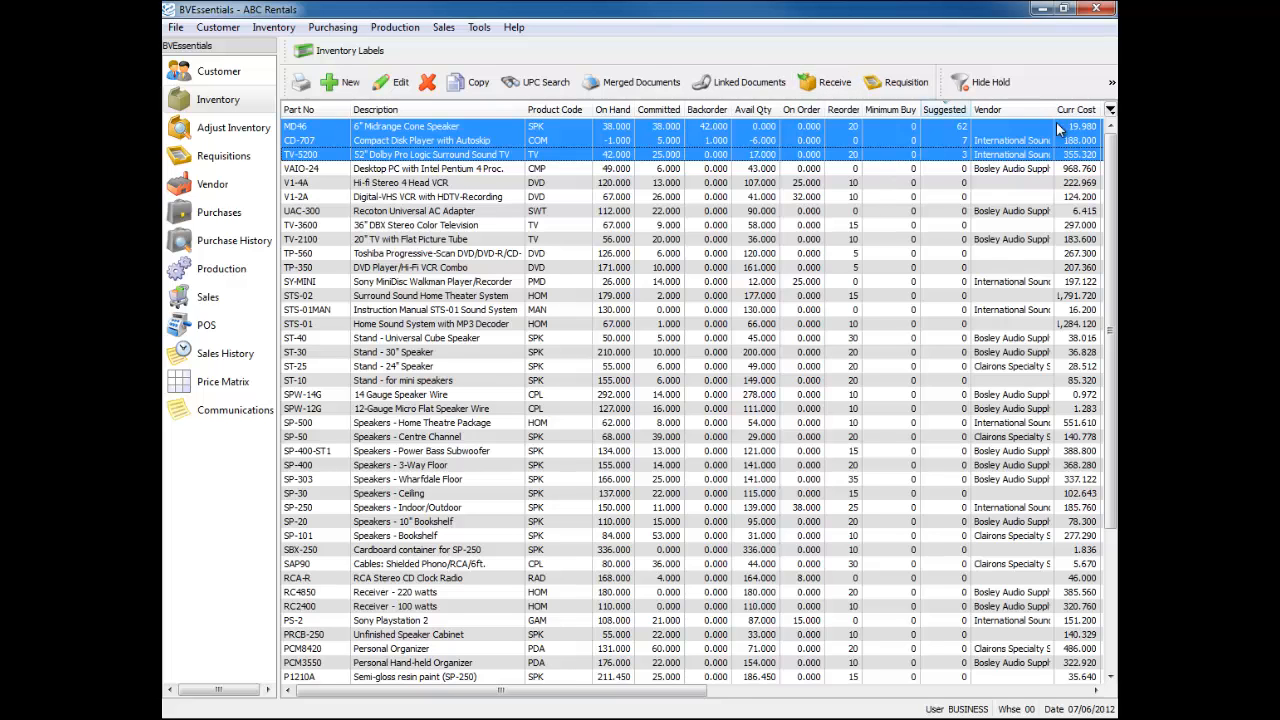
{"action": "left_click", "coordinate": [1007, 228]}
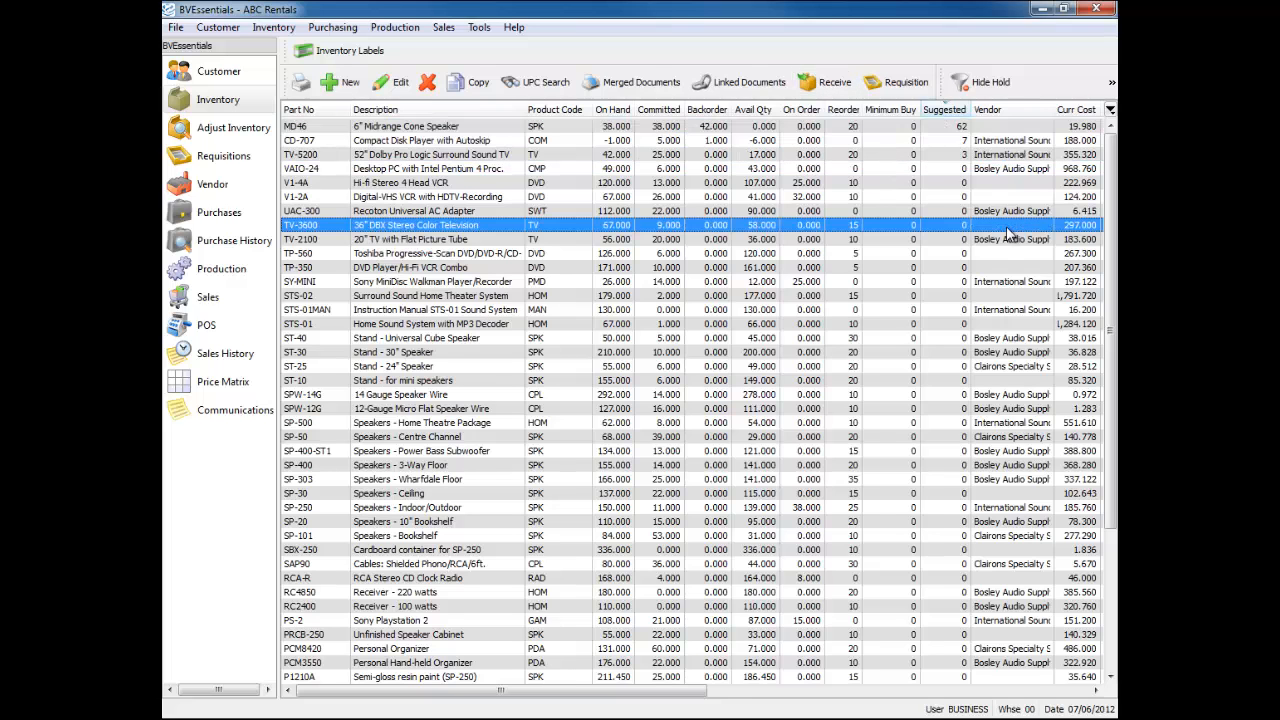
{"action": "left_click", "coordinate": [1015, 111]}
{"action": "left_click", "coordinate": [1015, 109]}
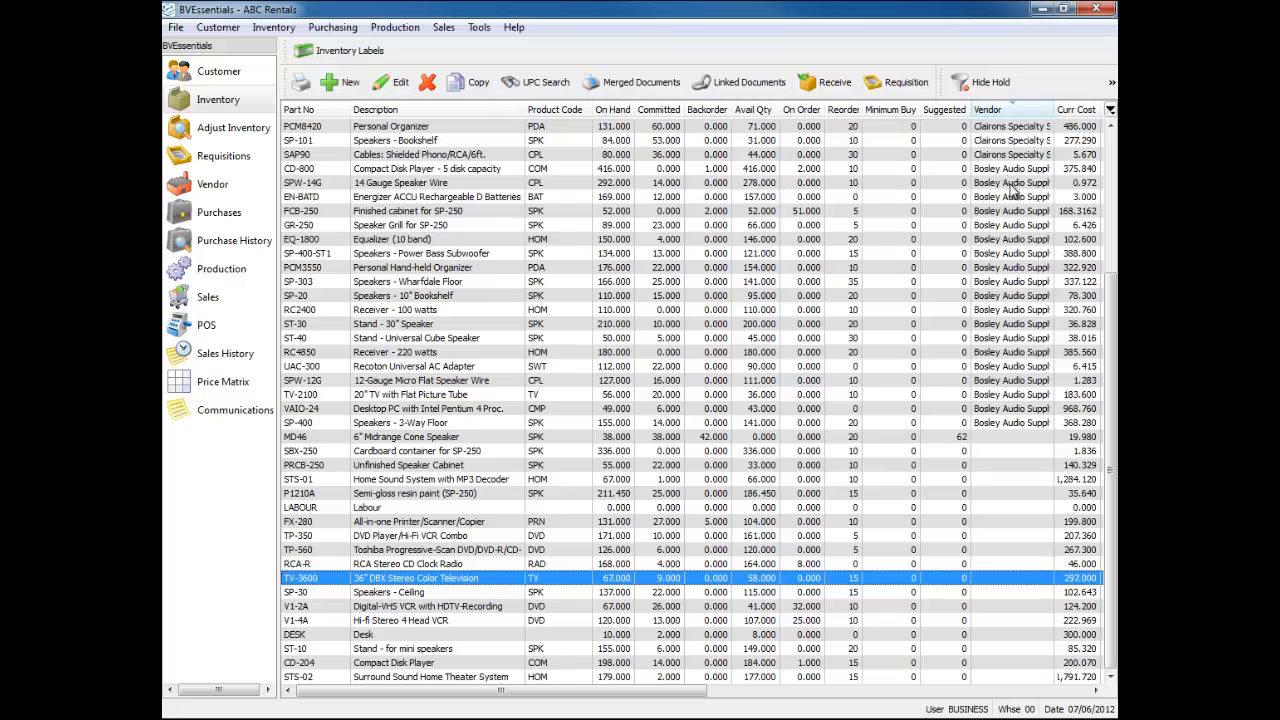
{"action": "left_click_drag", "start_coordinate": [1010, 170], "coordinate": [1008, 424]}
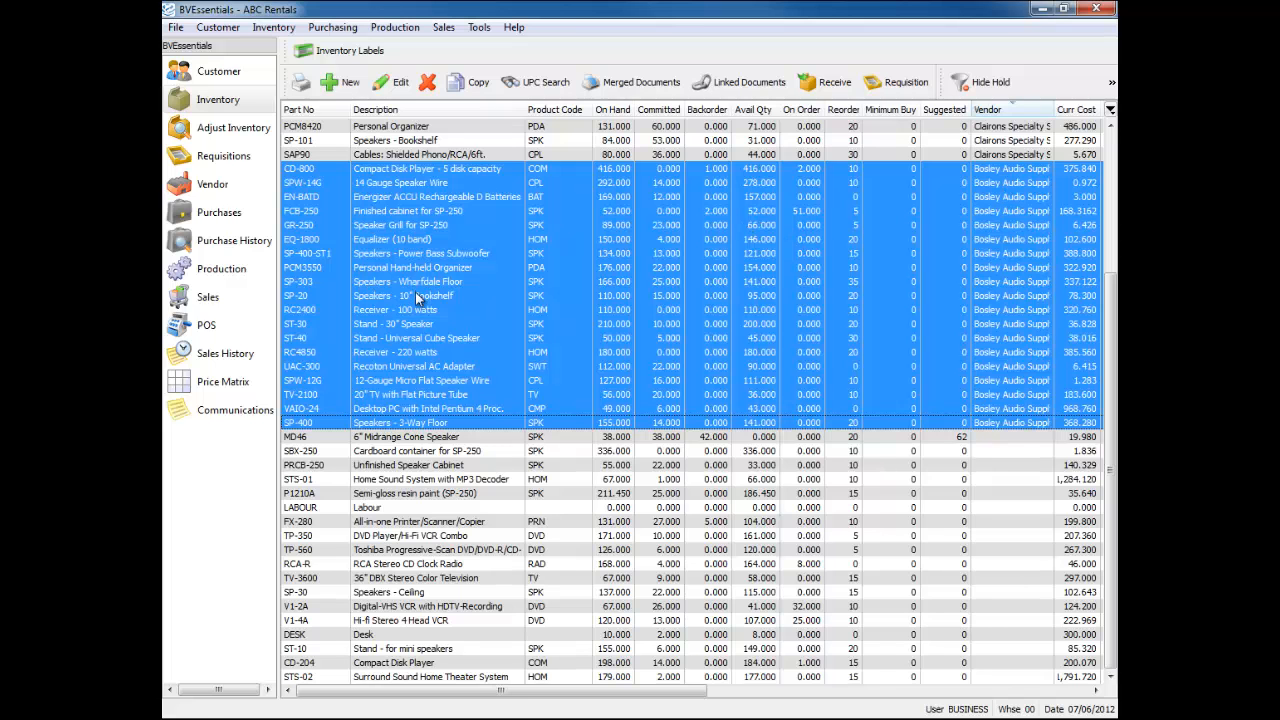
{"action": "left_click", "coordinate": [304, 86]}
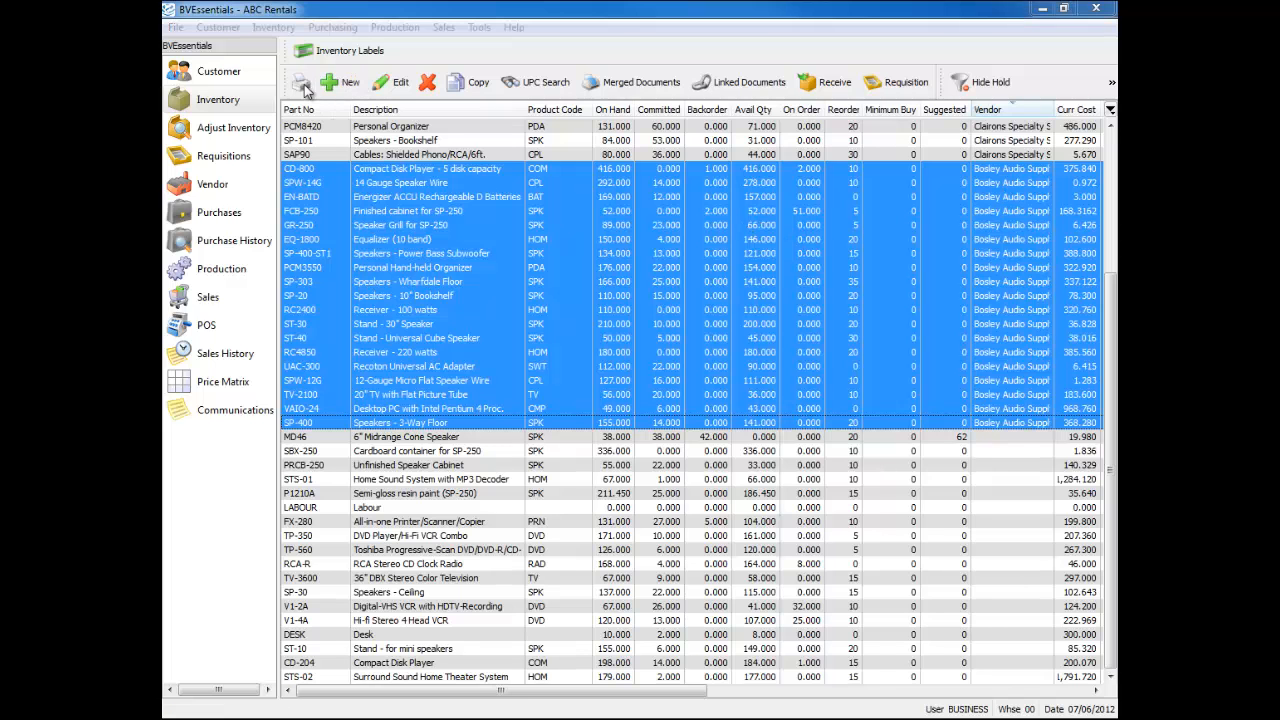
{"action": "left_click", "coordinate": [424, 229]}
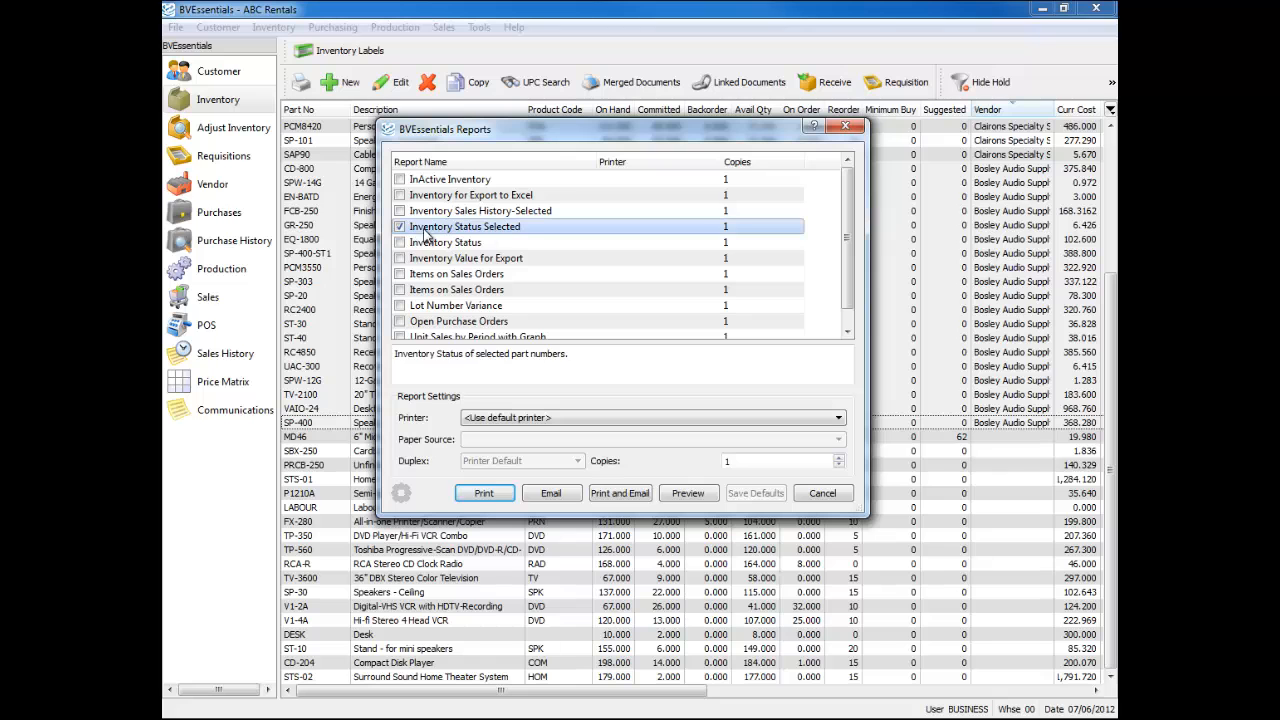
{"action": "left_click", "coordinate": [689, 496]}
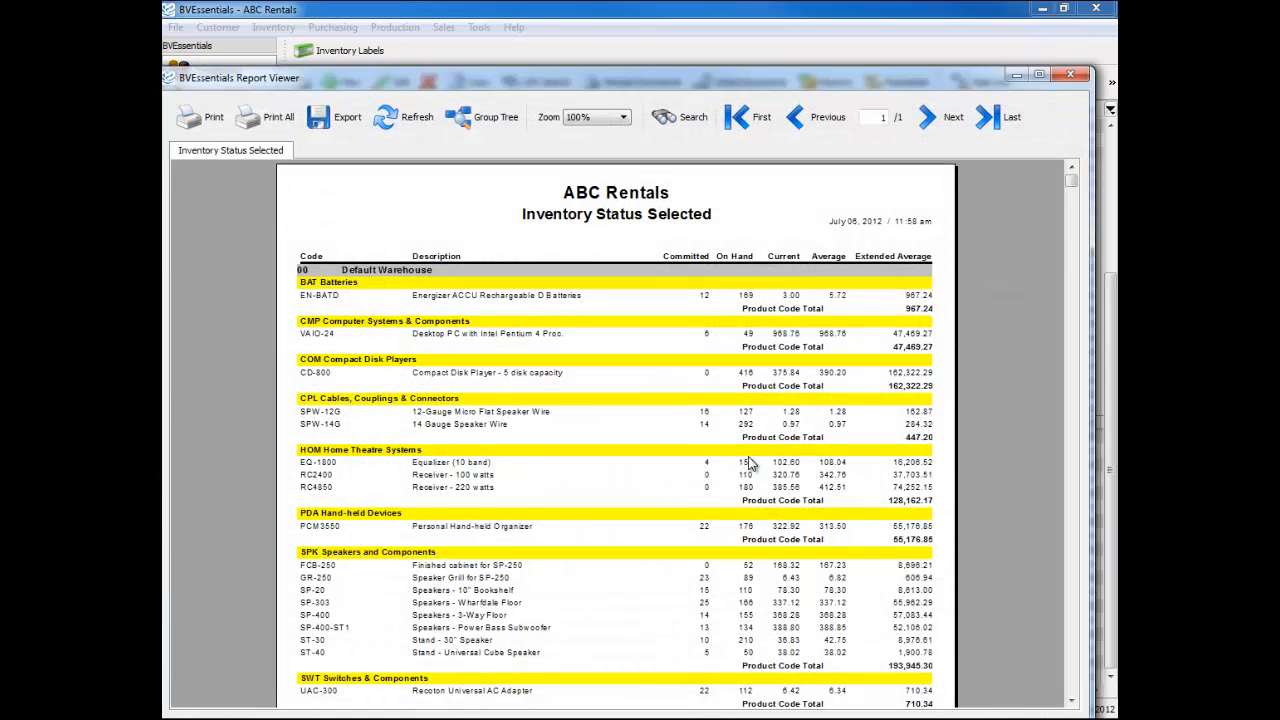
{"action": "left_click_drag", "start_coordinate": [1074, 179], "coordinate": [1076, 469]}
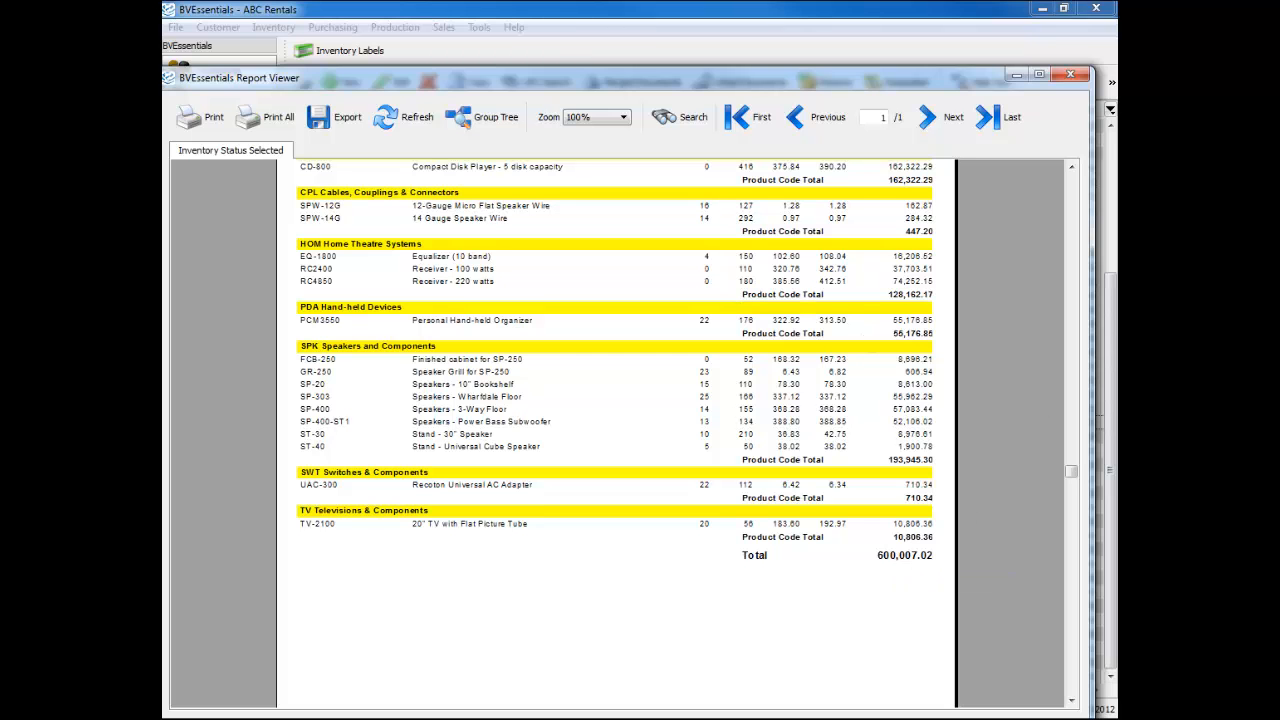
{"action": "left_click", "coordinate": [1070, 75]}
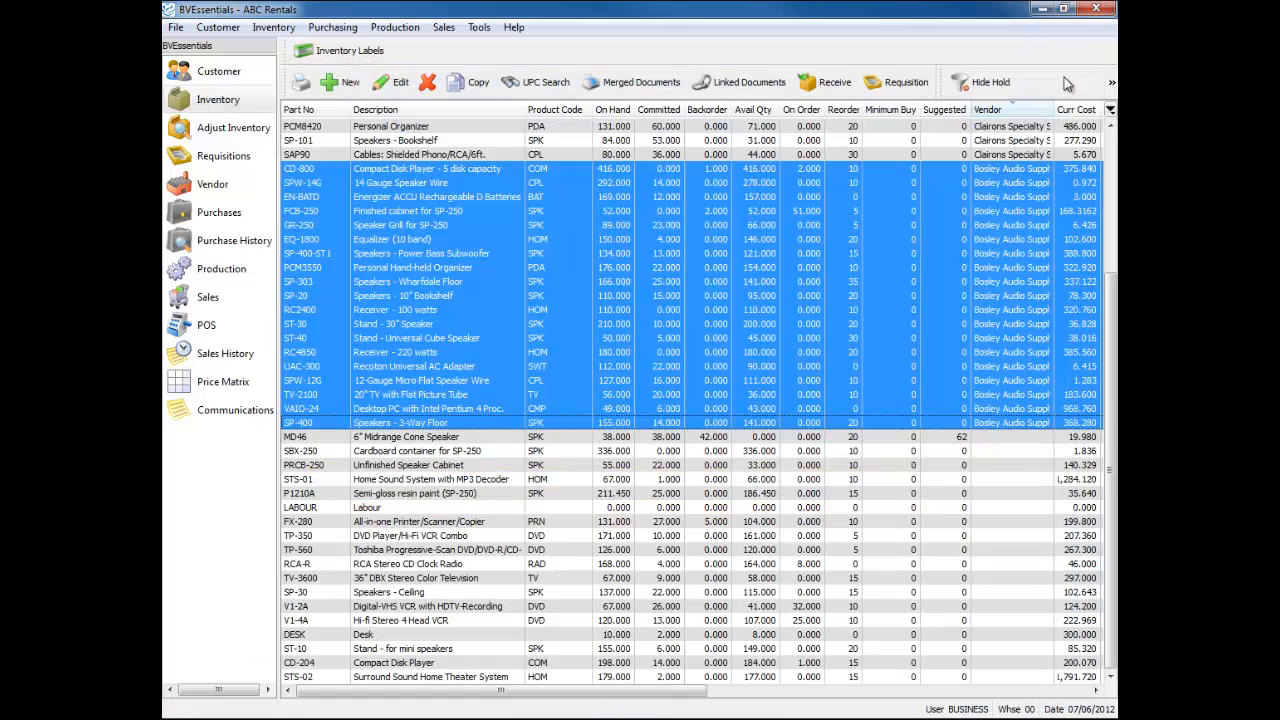
- Sort the inventory by Product Code and select the eight HOM items
{"action": "left_click", "coordinate": [757, 310]}
{"action": "left_click", "coordinate": [563, 112]}
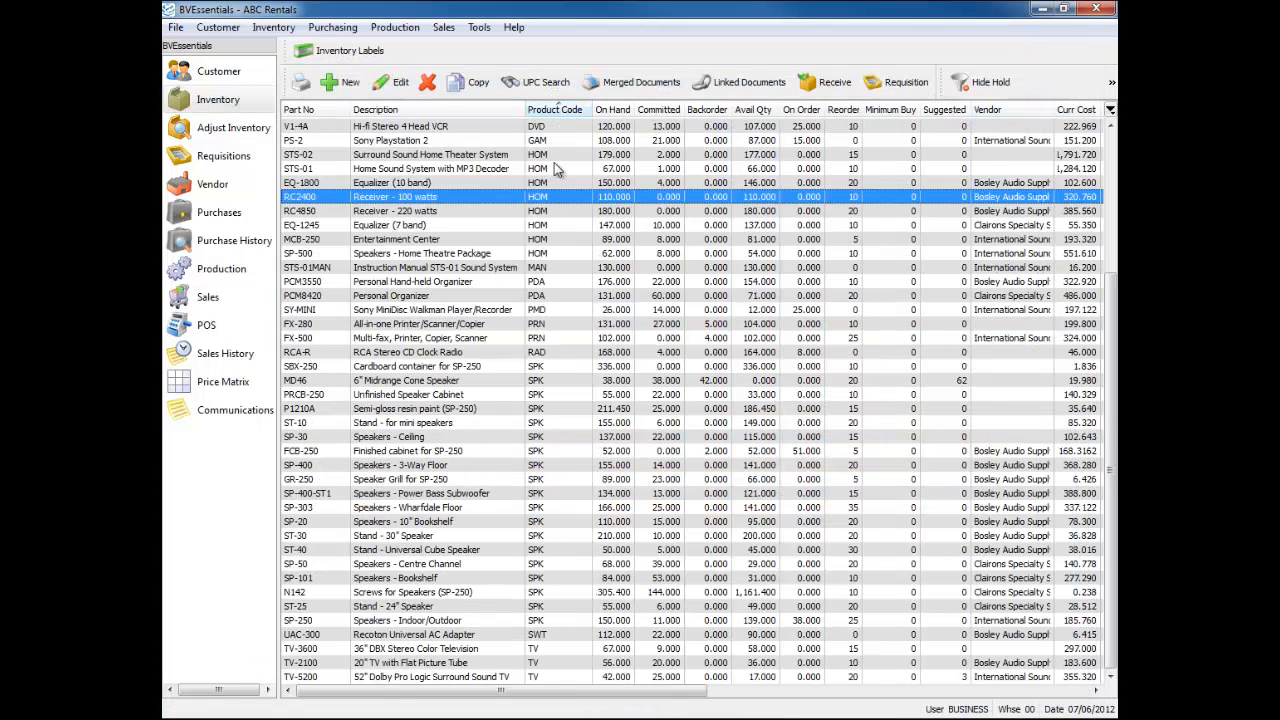
{"action": "left_click_drag", "start_coordinate": [558, 158], "coordinate": [565, 256]}
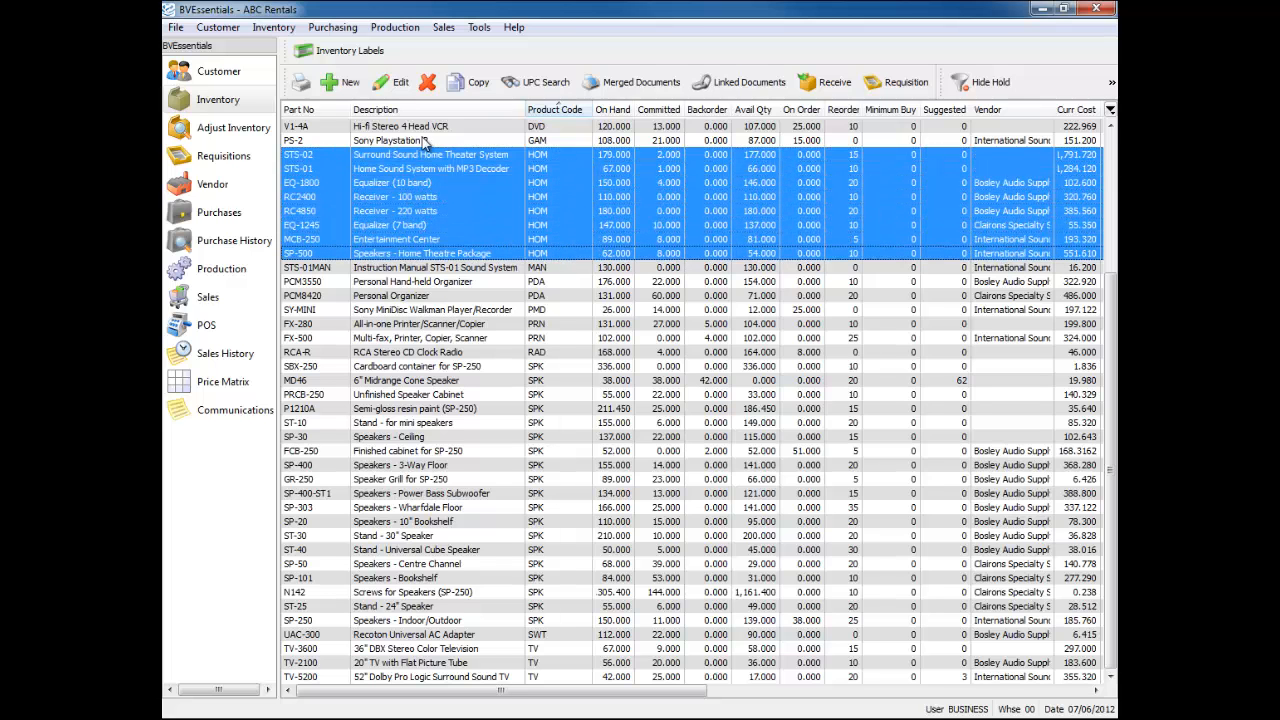
- Preview the Inventory Status Selected report for them, totalling 484,834.80, then close it
{"action": "left_click", "coordinate": [301, 84]}
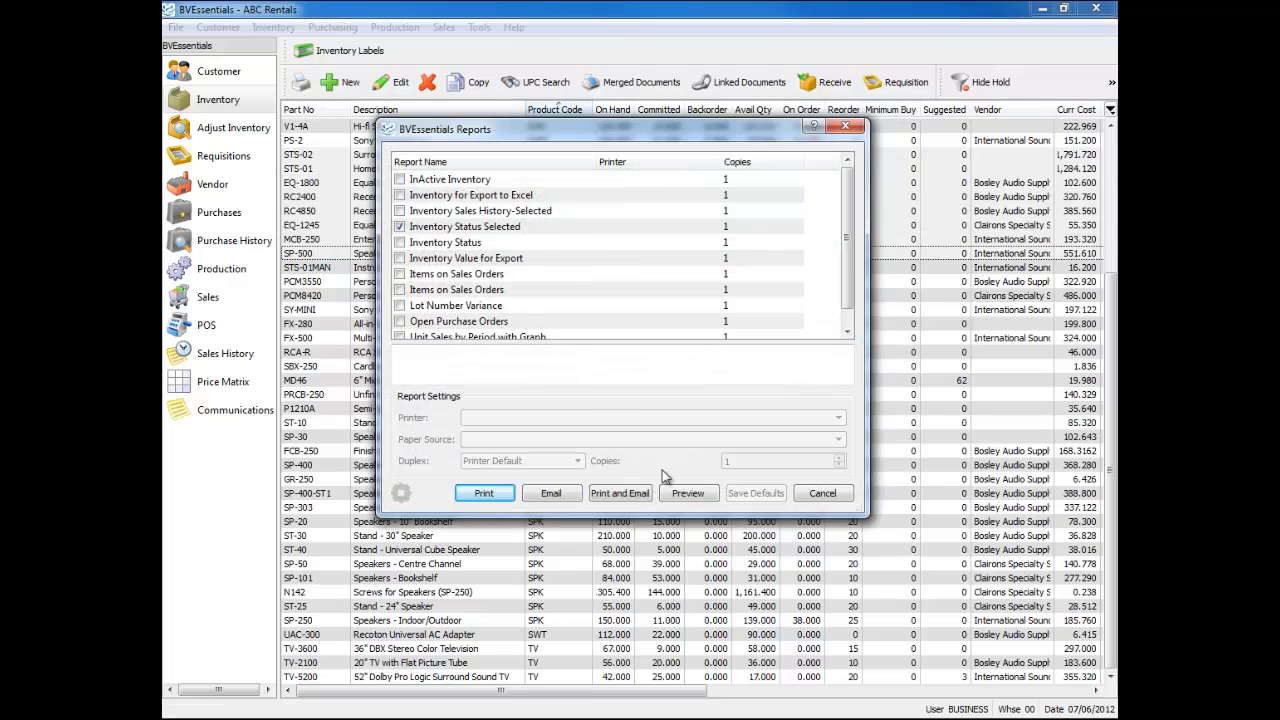
{"action": "left_click", "coordinate": [688, 494]}
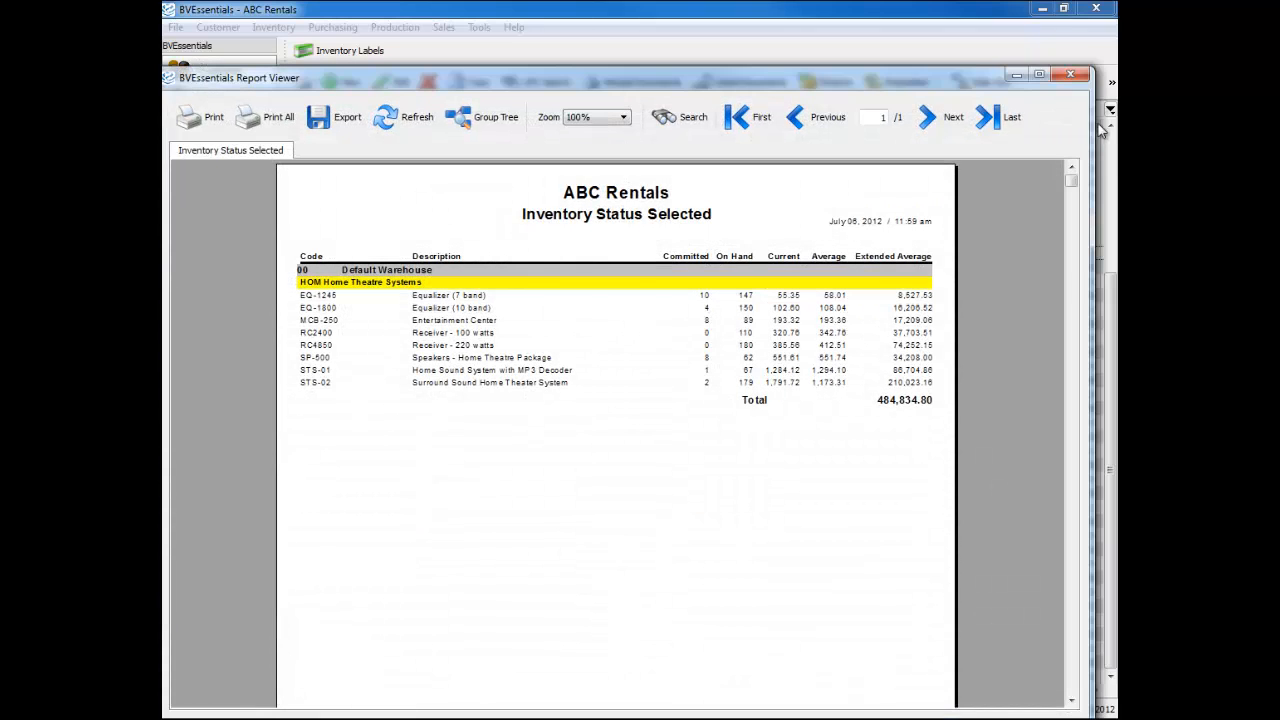
{"action": "left_click", "coordinate": [1071, 77]}
- Multi-select six scattered items, then select only PCM3550 and scroll right to the cost and date columns
{"action": "left_click", "coordinate": [633, 368]}
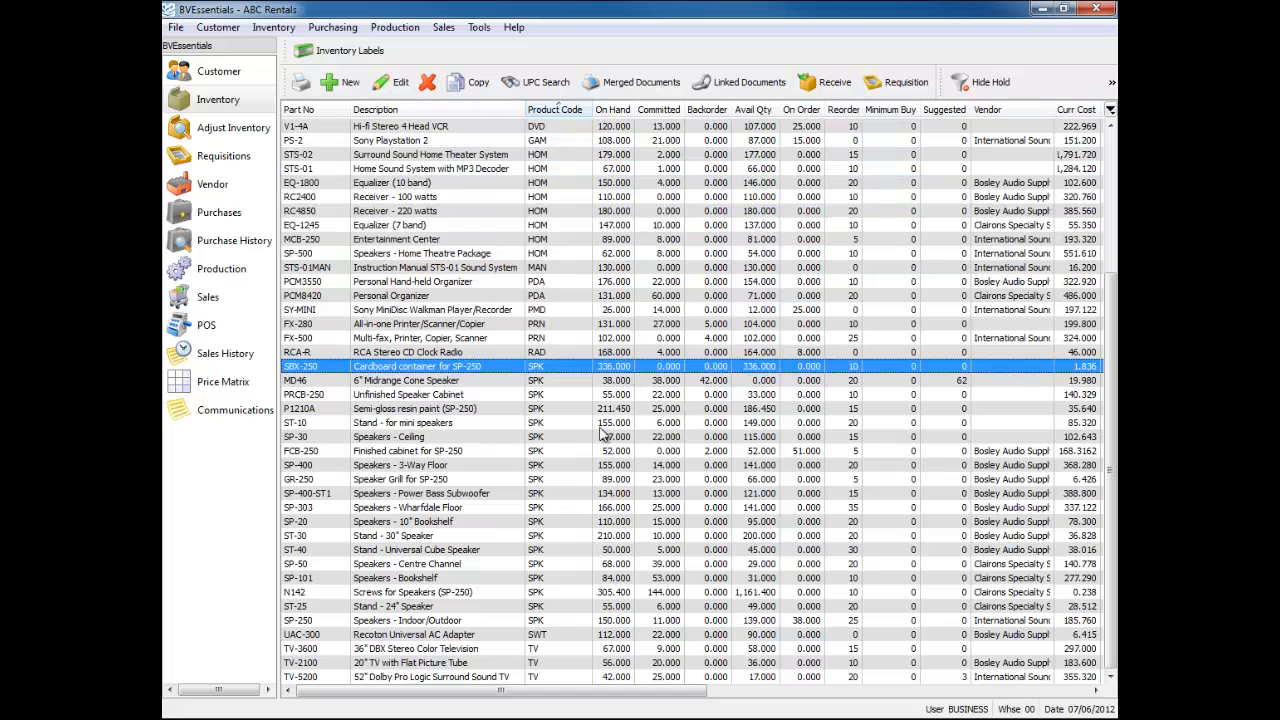
{"action": "left_click", "coordinate": [524, 465], "text": "ctrl"}
{"action": "left_click", "coordinate": [500, 310], "text": "ctrl"}
{"action": "left_click", "coordinate": [498, 211], "text": "ctrl"}
{"action": "left_click", "coordinate": [496, 197], "text": "ctrl"}
{"action": "left_click", "coordinate": [490, 155], "text": "ctrl"}
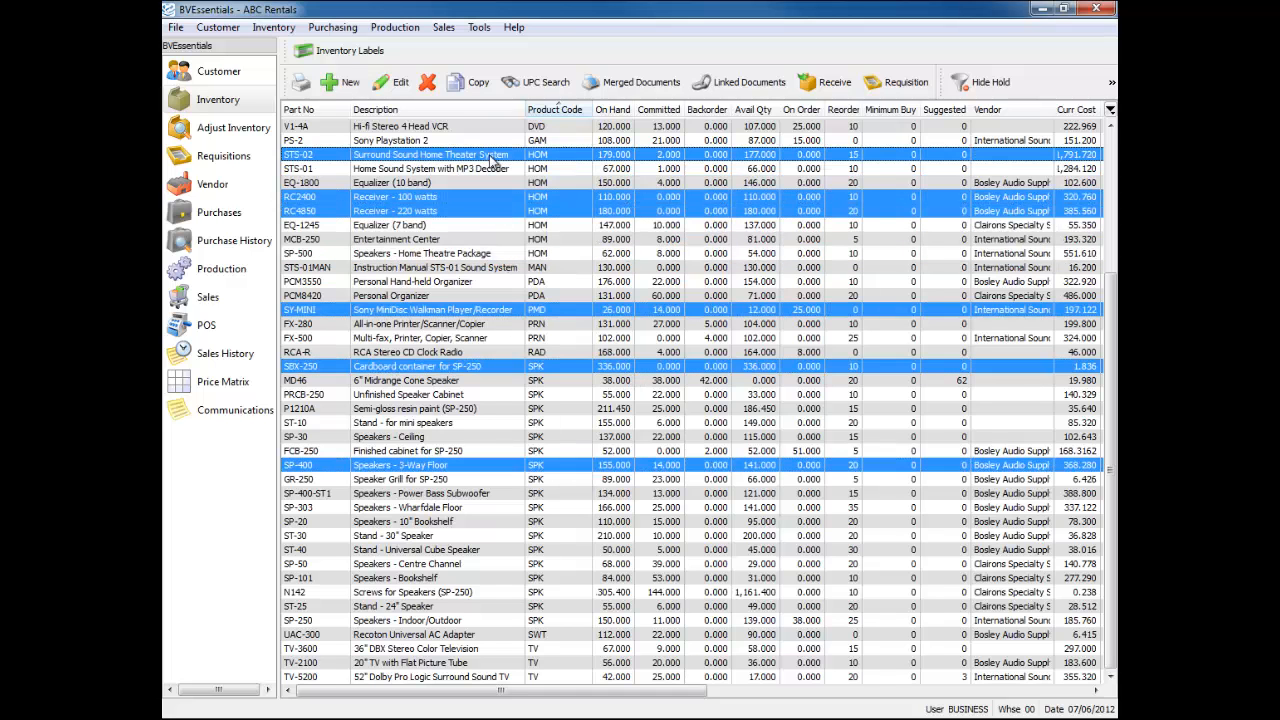
{"action": "left_click", "coordinate": [648, 284]}
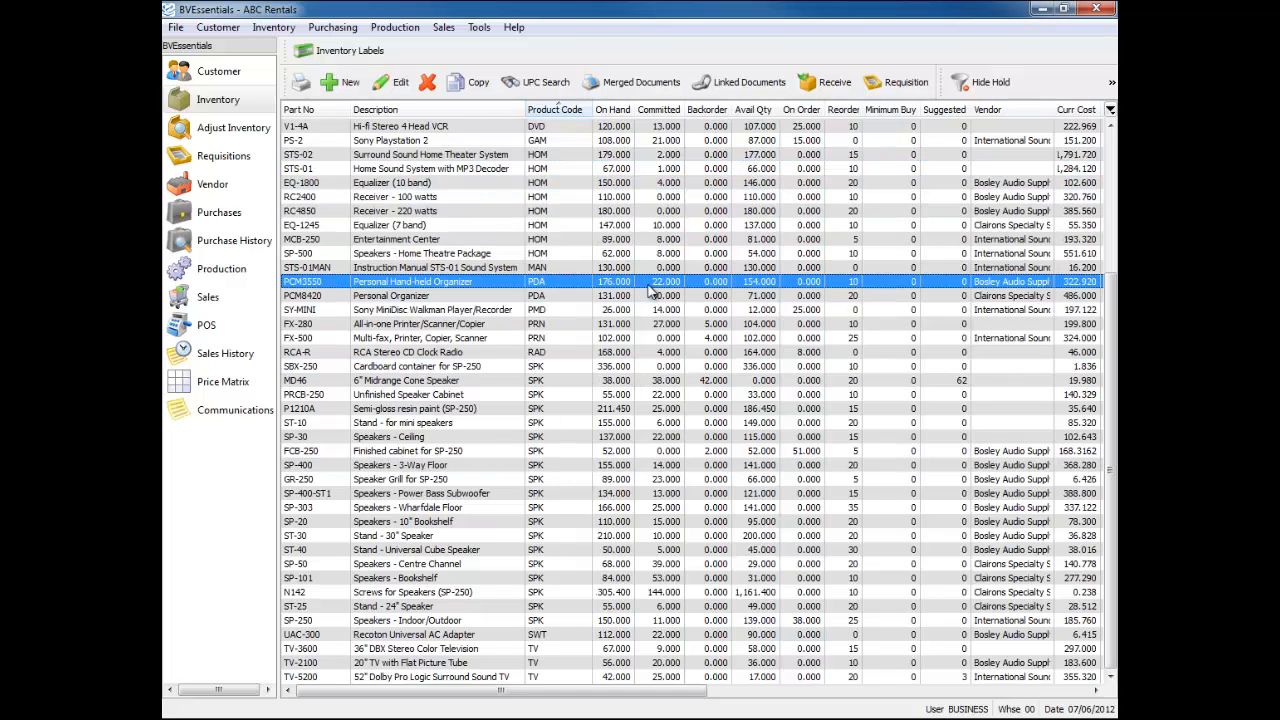
{"action": "left_click_drag", "start_coordinate": [653, 697], "coordinate": [864, 697]}
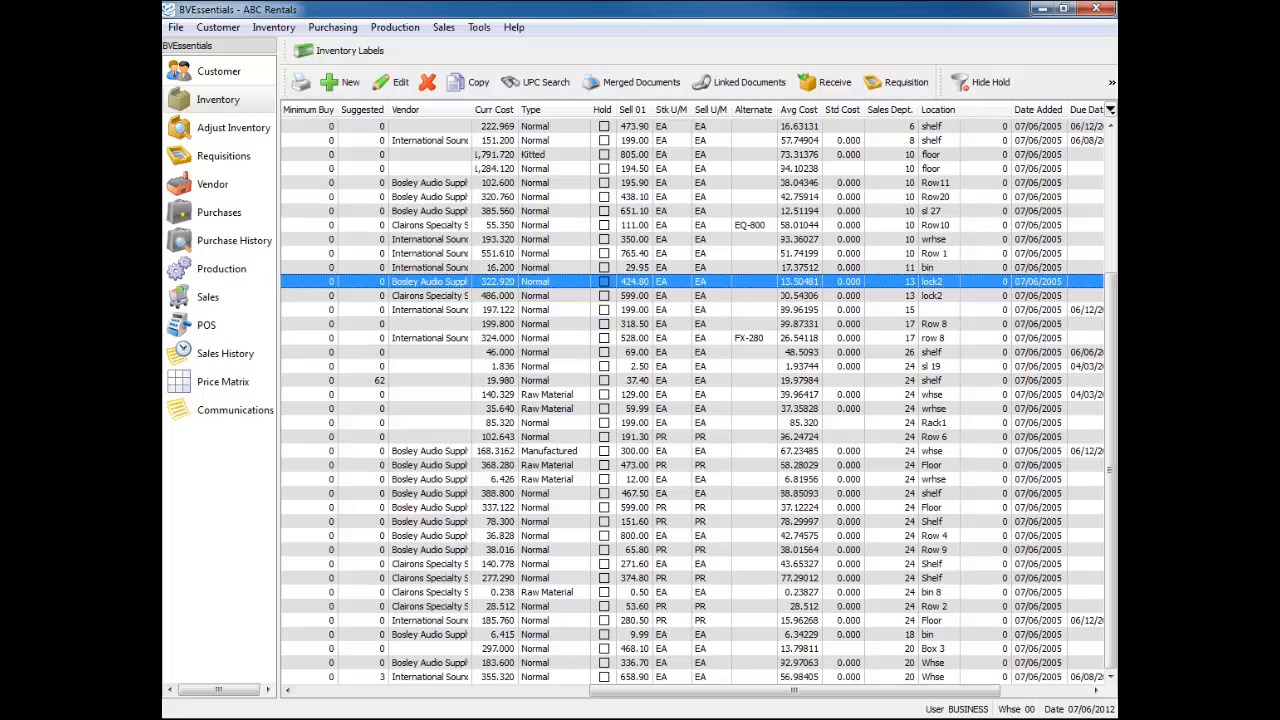
- Review the far-right columns and column list, select the 194.50 item, then scroll back to Part No
{"action": "left_click_drag", "start_coordinate": [870, 692], "coordinate": [1005, 695]}
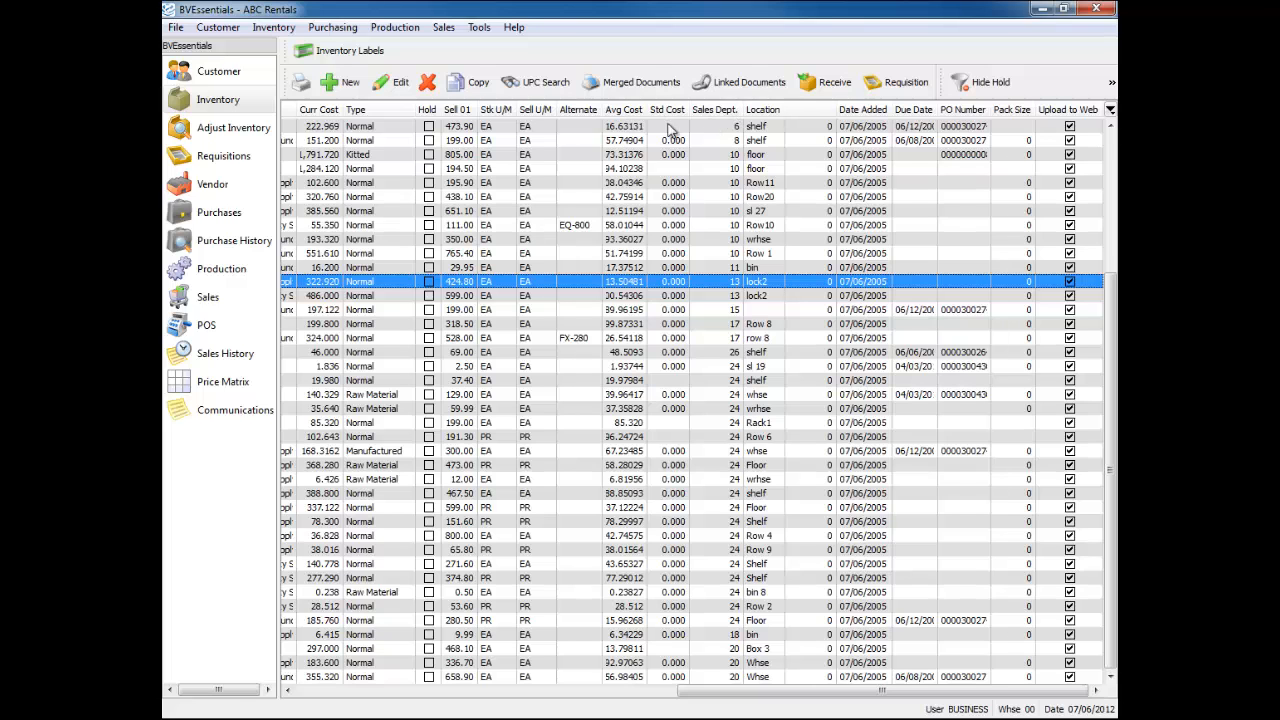
{"action": "left_click", "coordinate": [1110, 111]}
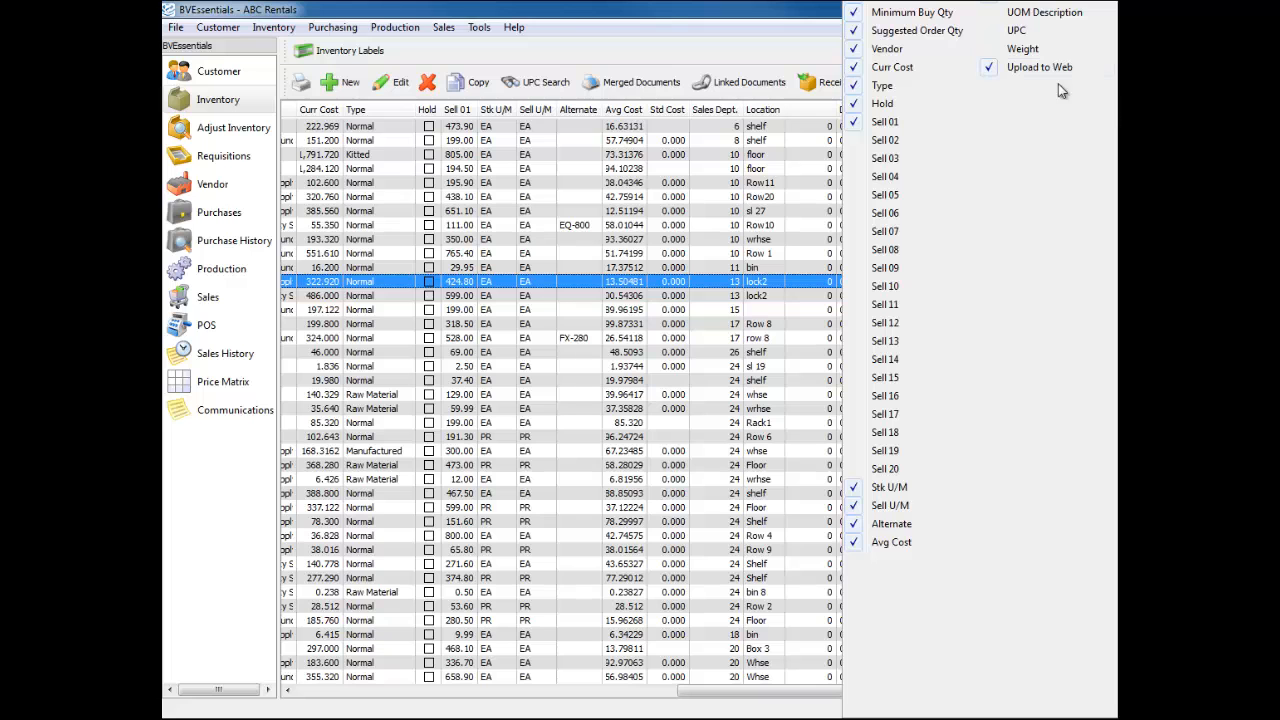
{"action": "left_click", "coordinate": [771, 44]}
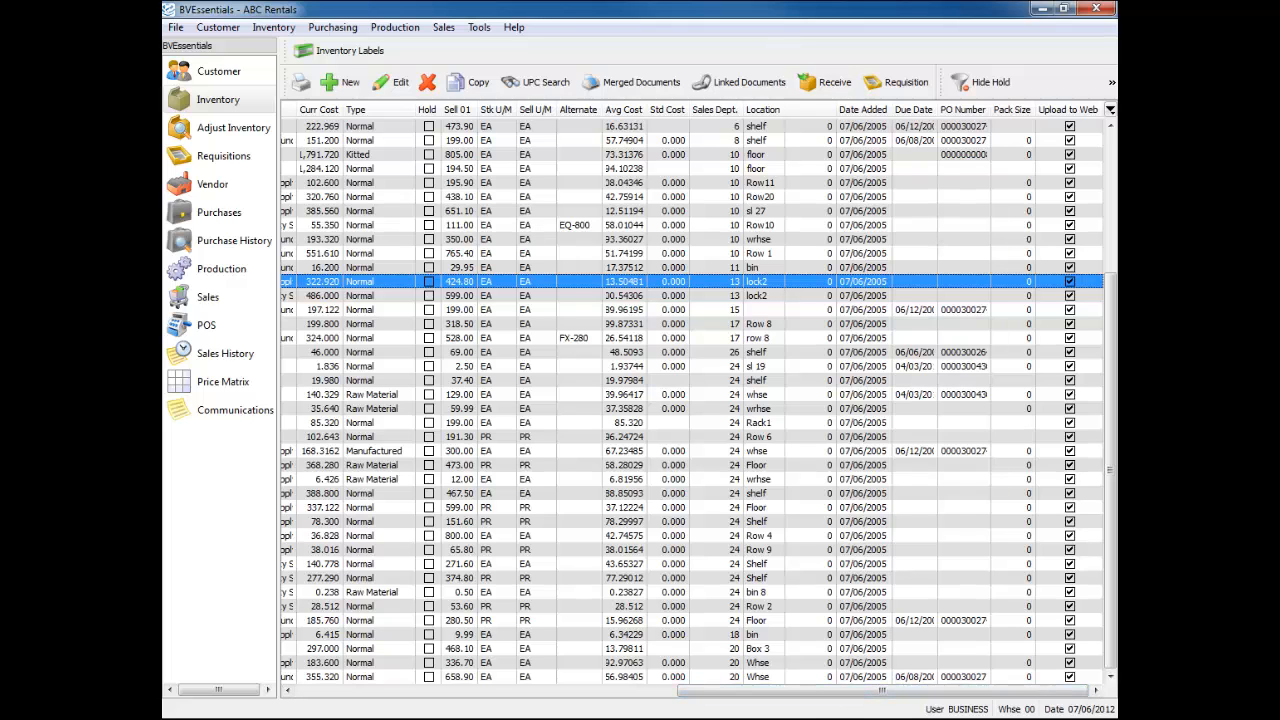
{"action": "left_click", "coordinate": [726, 171]}
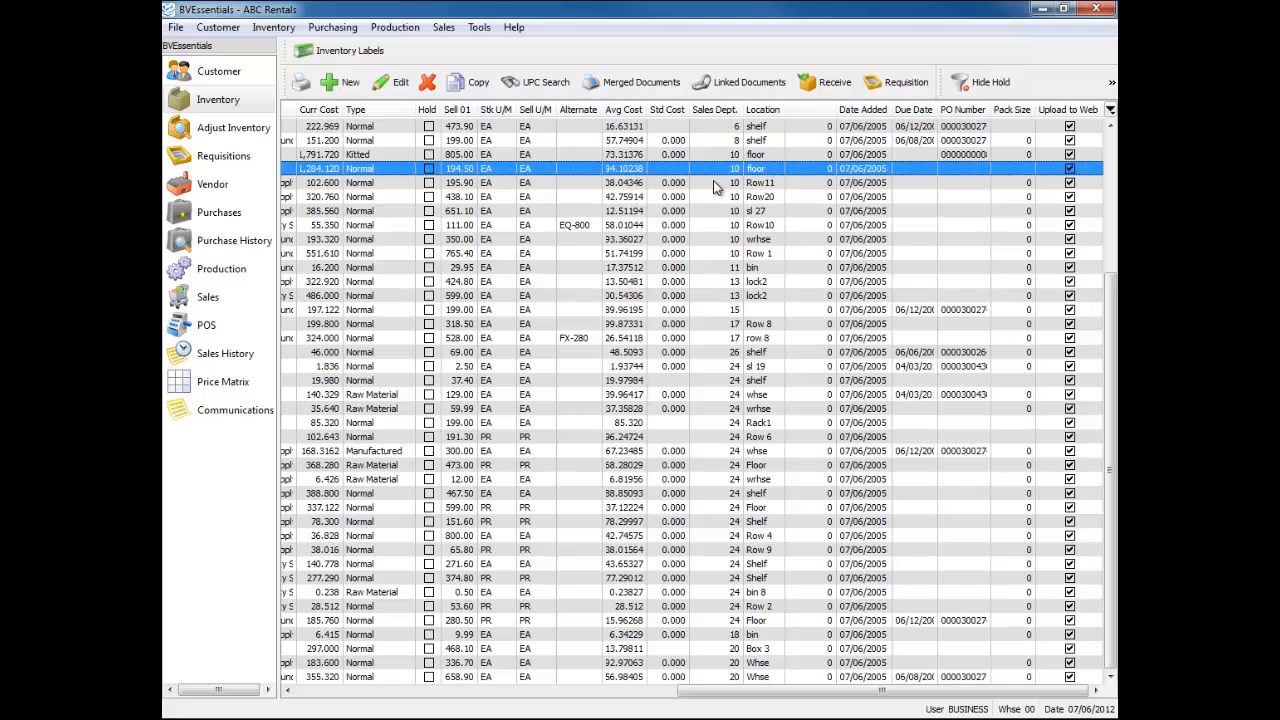
{"action": "left_click", "coordinate": [316, 691]}
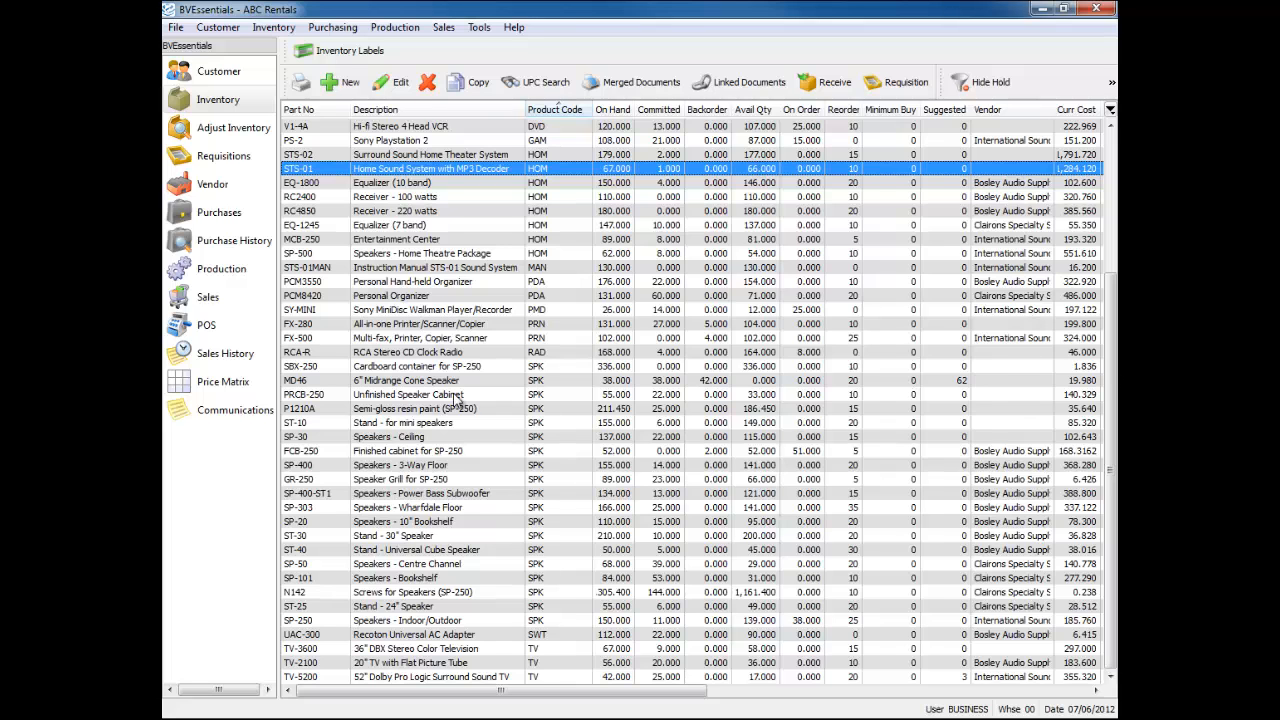
- Select RCA-R, MD46 and ST-10 together and open the edit form for them
{"action": "left_click", "coordinate": [420, 354]}
{"action": "left_click", "coordinate": [445, 381], "text": "ctrl"}
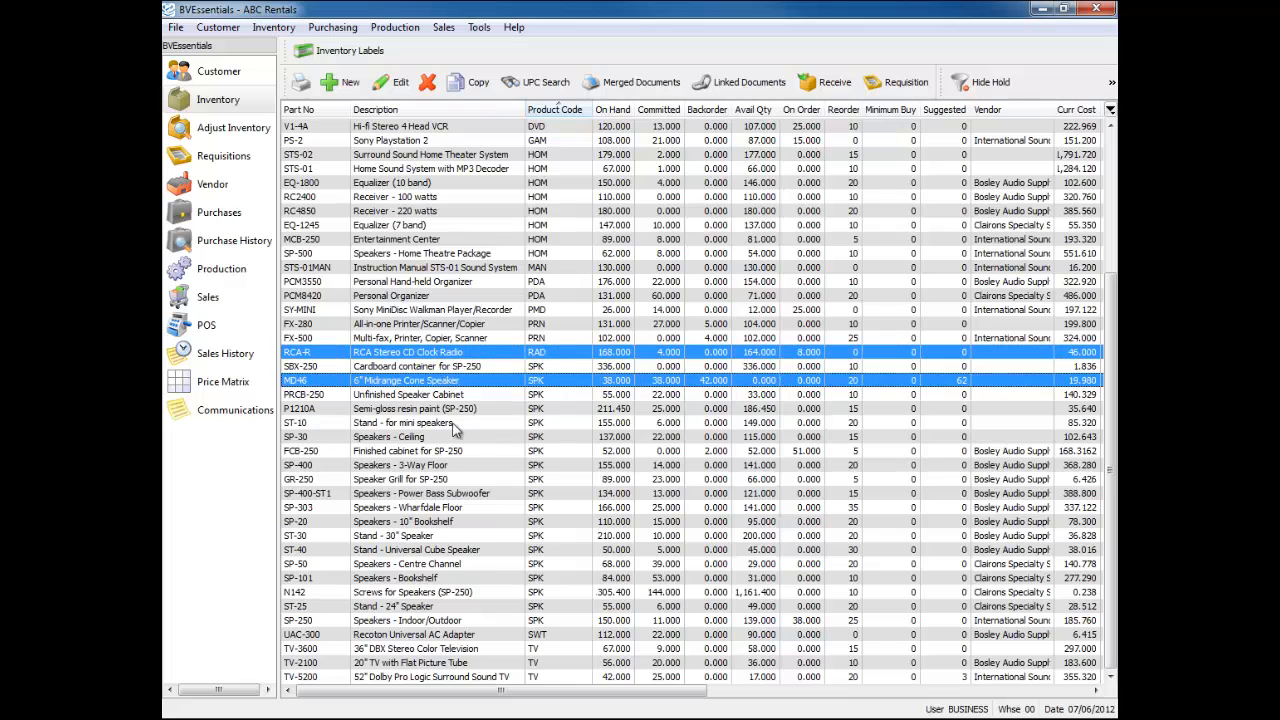
{"action": "left_click", "coordinate": [455, 425], "text": "ctrl"}
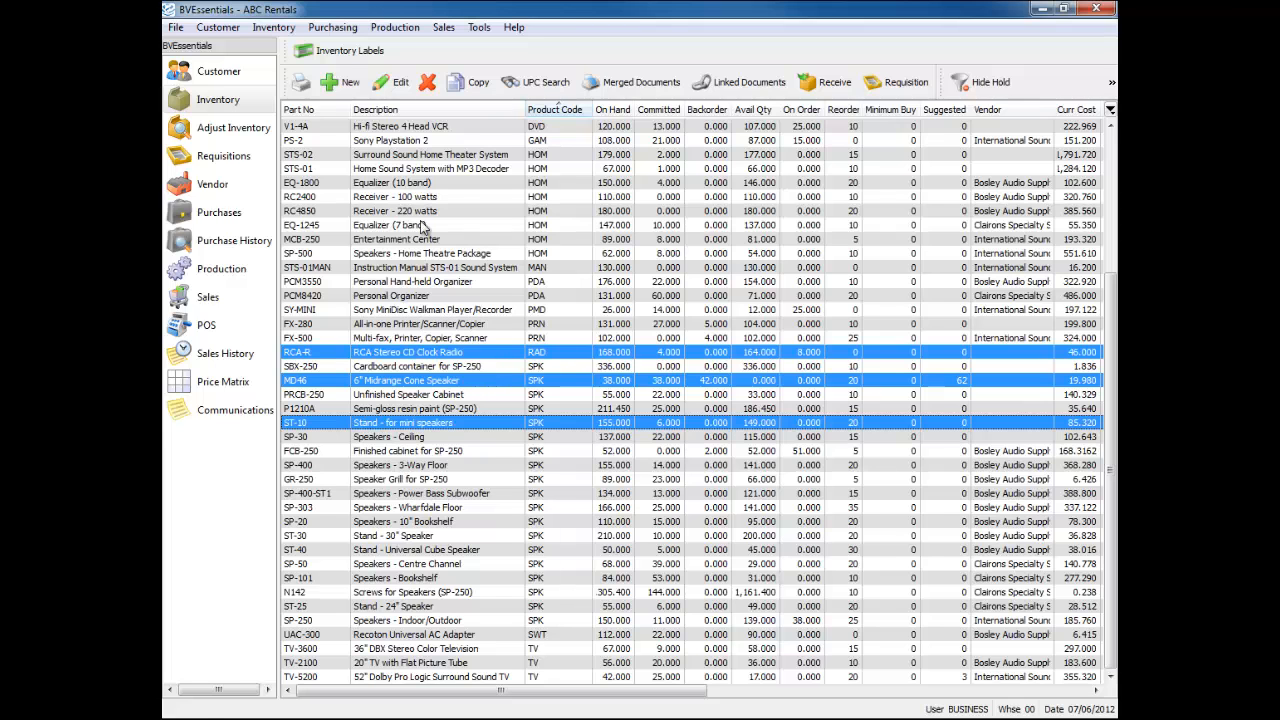
{"action": "left_click", "coordinate": [395, 85]}
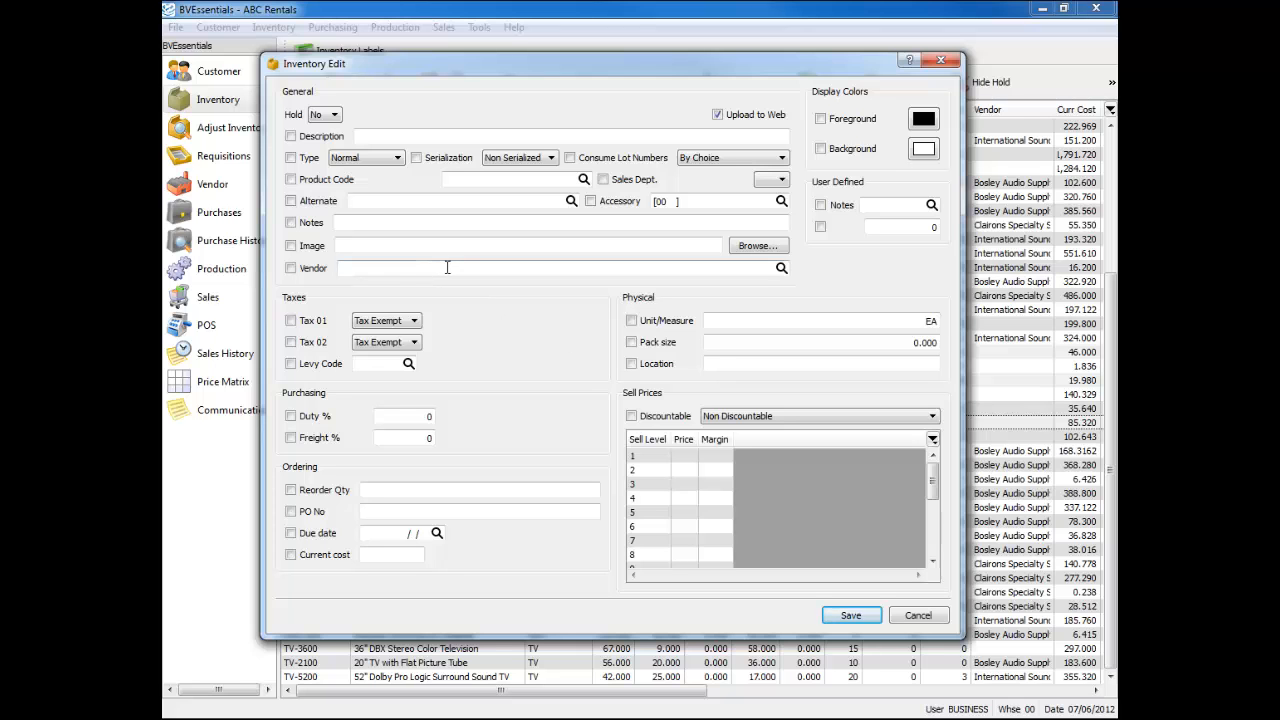
- Pick OPTSYS (Optimum Electronic Game Sys.) from the Vendor List as their vendor and save
{"action": "left_click", "coordinate": [785, 271]}
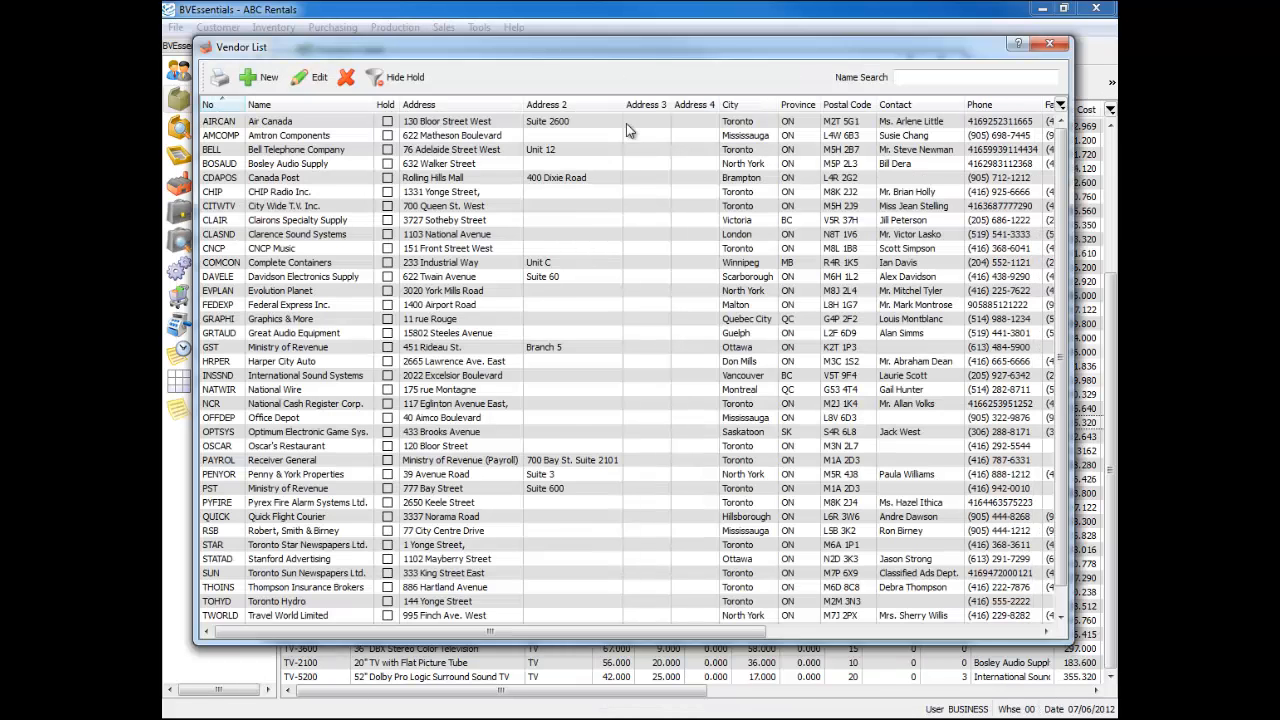
{"action": "scroll", "coordinate": [496, 355], "scroll_direction": "down", "scroll_amount": 1}
{"action": "left_click", "coordinate": [305, 408]}
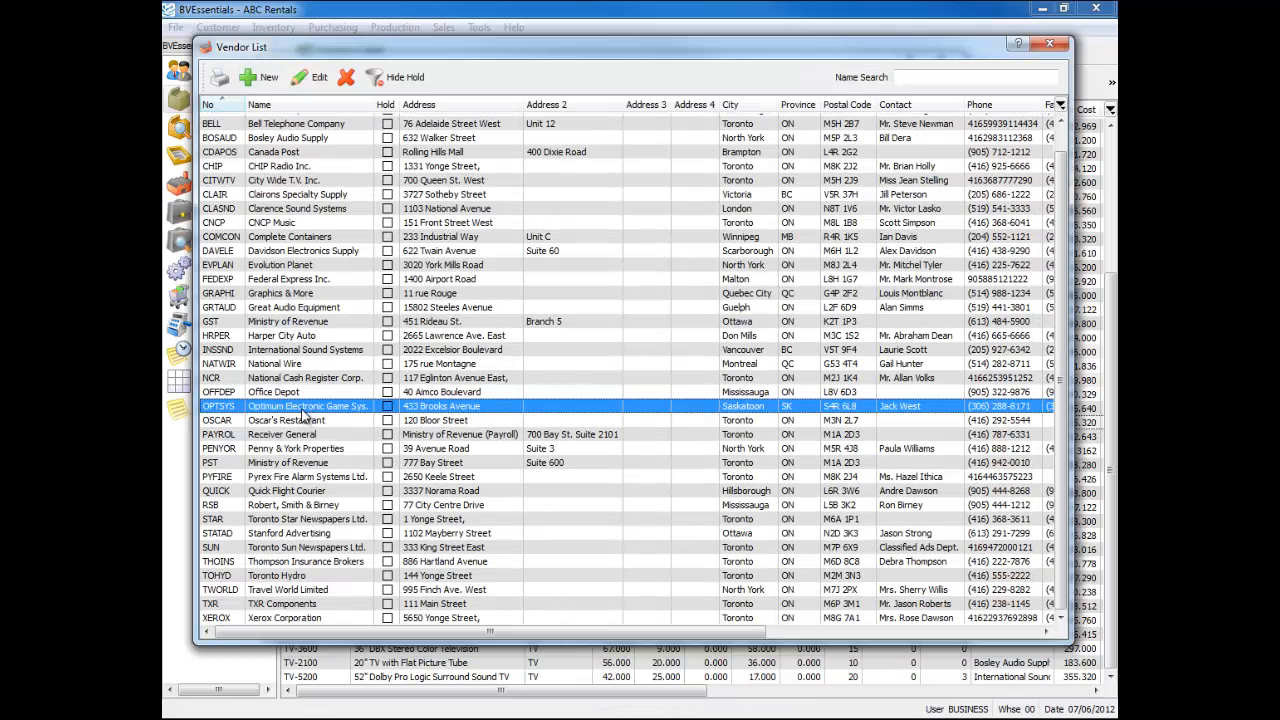
{"action": "double_click", "coordinate": [305, 408]}
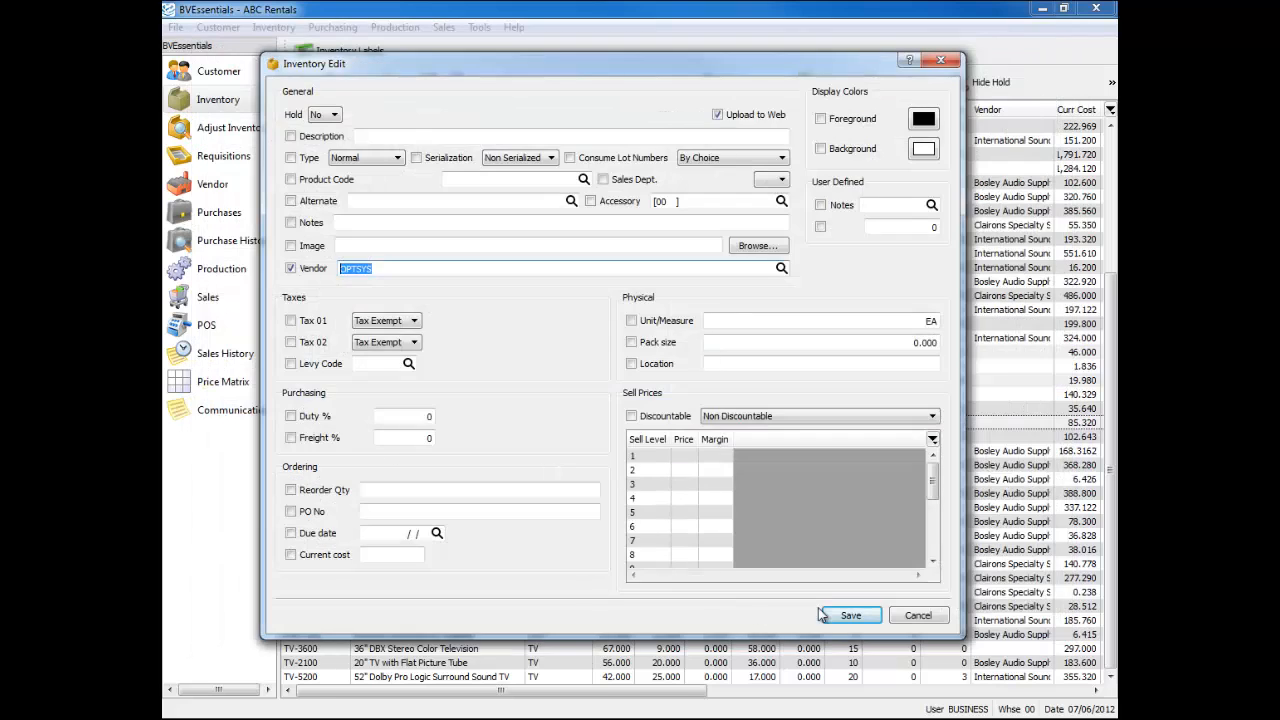
{"action": "left_click", "coordinate": [851, 615]}
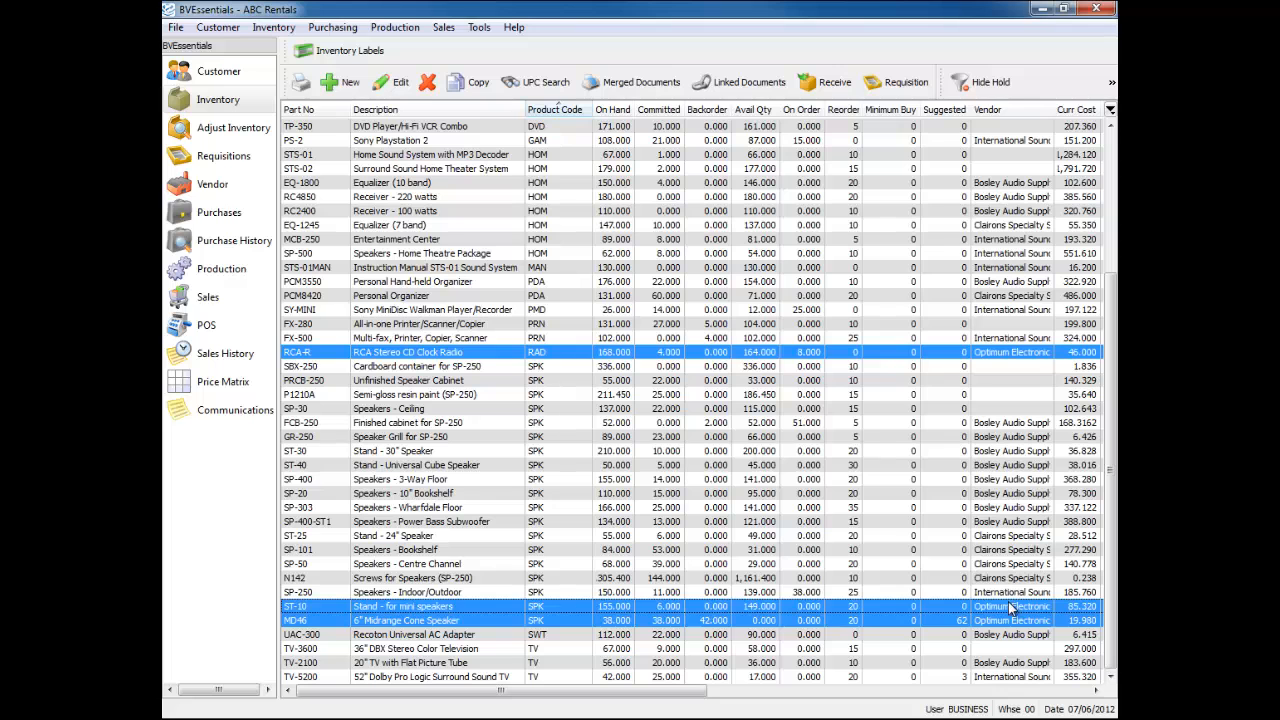
- Select the HOM items STS-01 through SP-500 and give them yellow text on a red background
{"action": "left_click", "coordinate": [614, 299]}
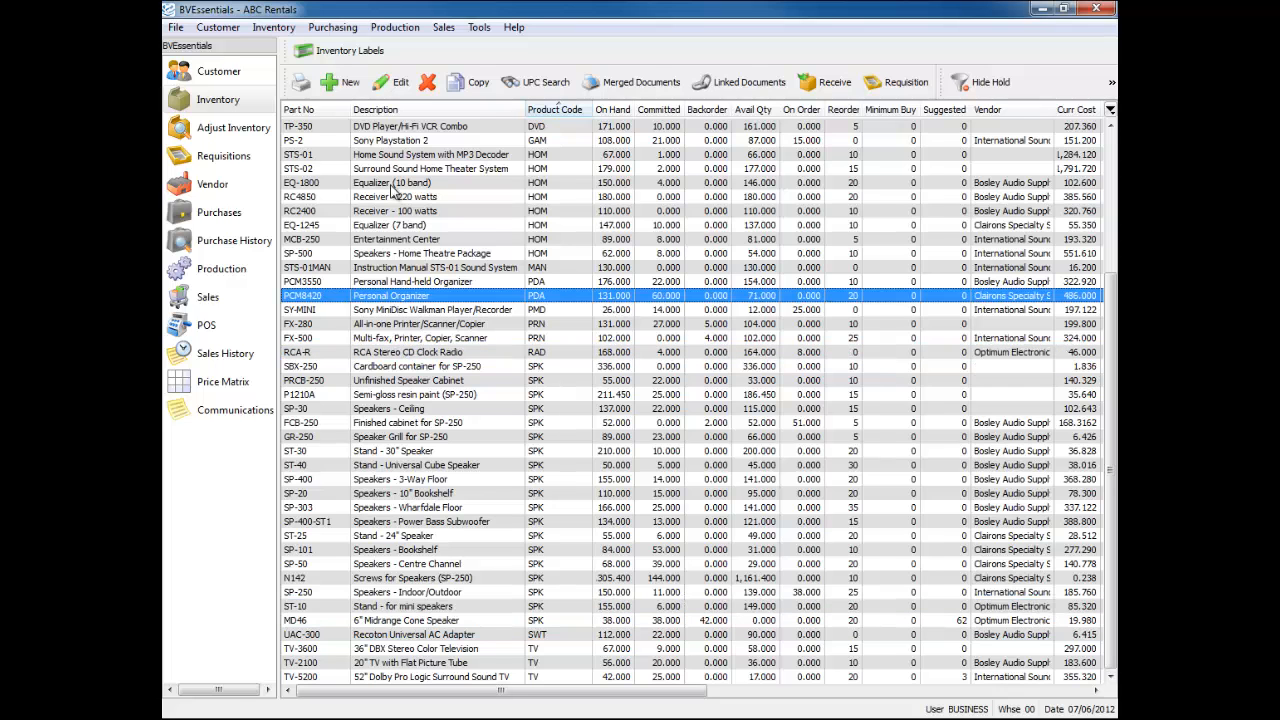
{"action": "left_click_drag", "start_coordinate": [547, 256], "coordinate": [547, 158]}
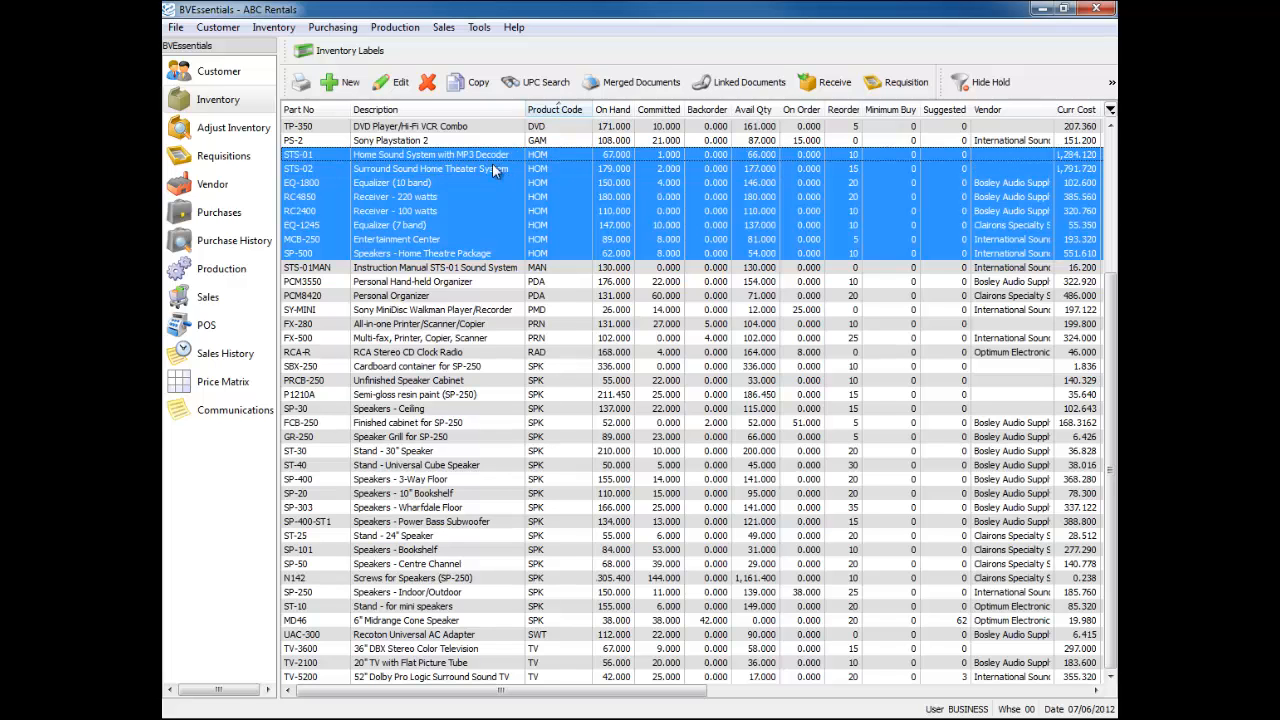
{"action": "left_click", "coordinate": [392, 82]}
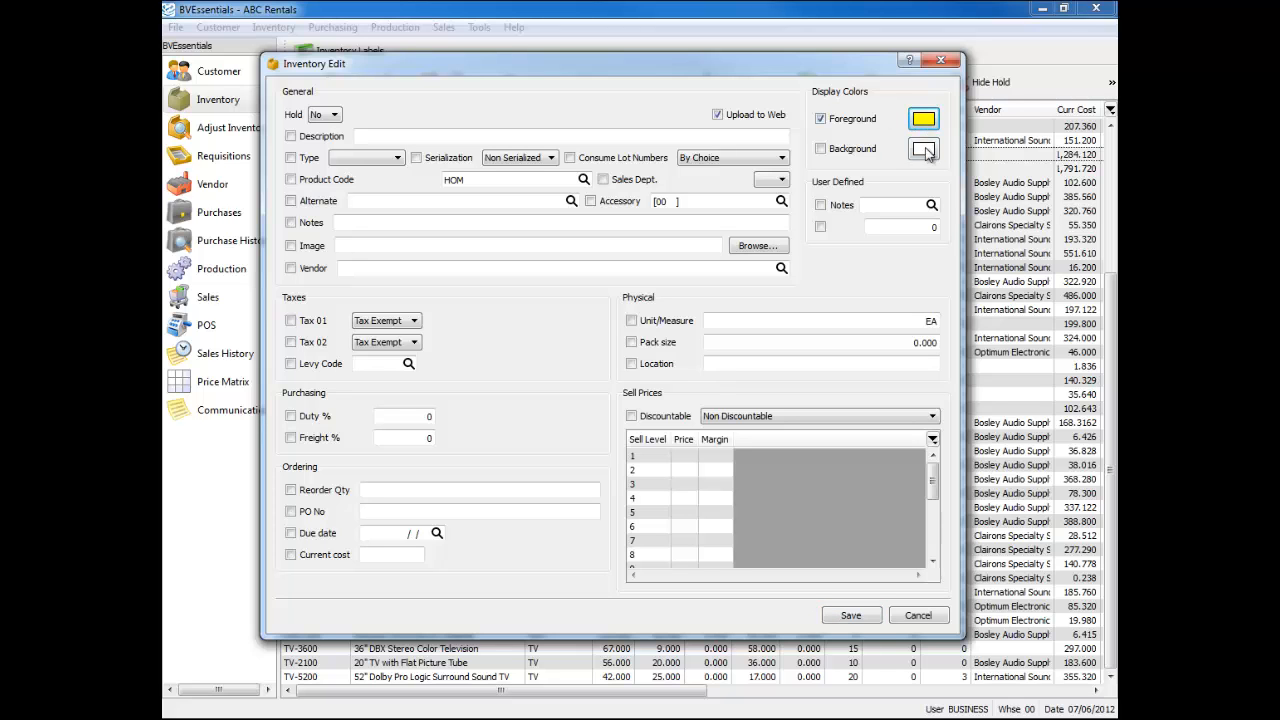
{"action": "left_click", "coordinate": [929, 153]}
{"action": "left_click", "coordinate": [855, 615]}
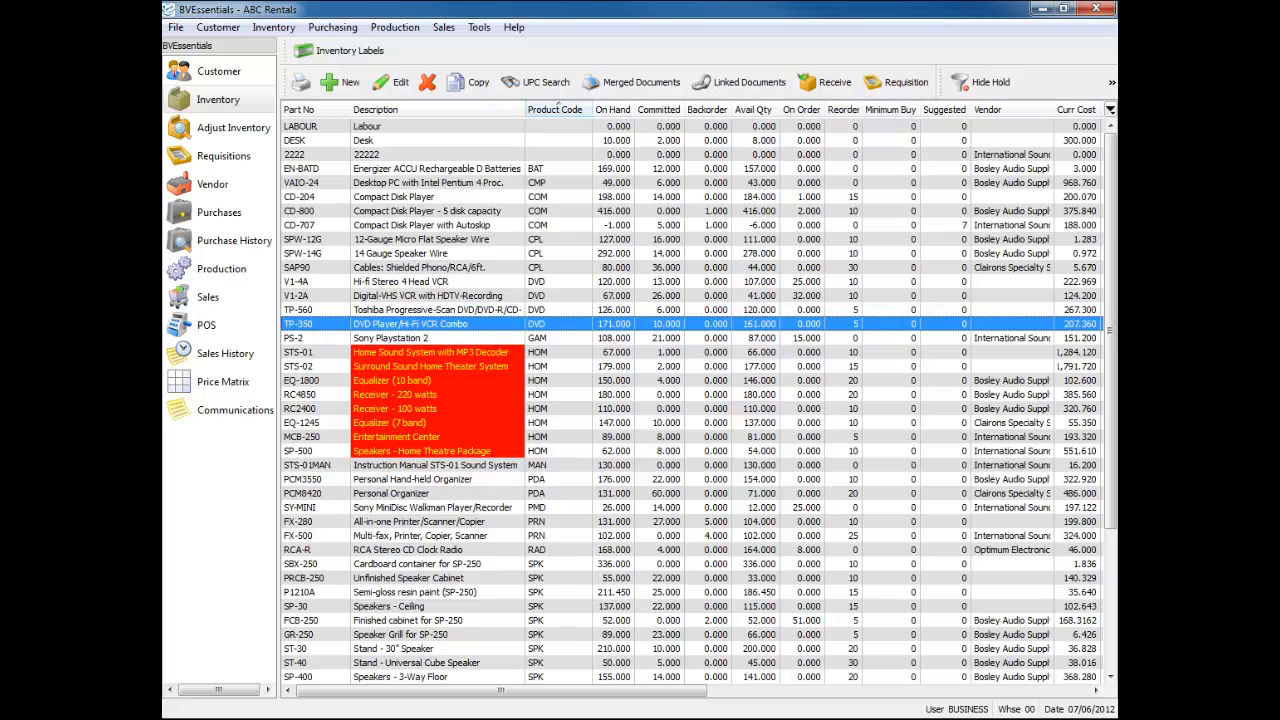
- Move the warehouse filter and Description Search band to a second row, try a 'spea' search, then clear it
{"action": "left_click", "coordinate": [908, 211]}
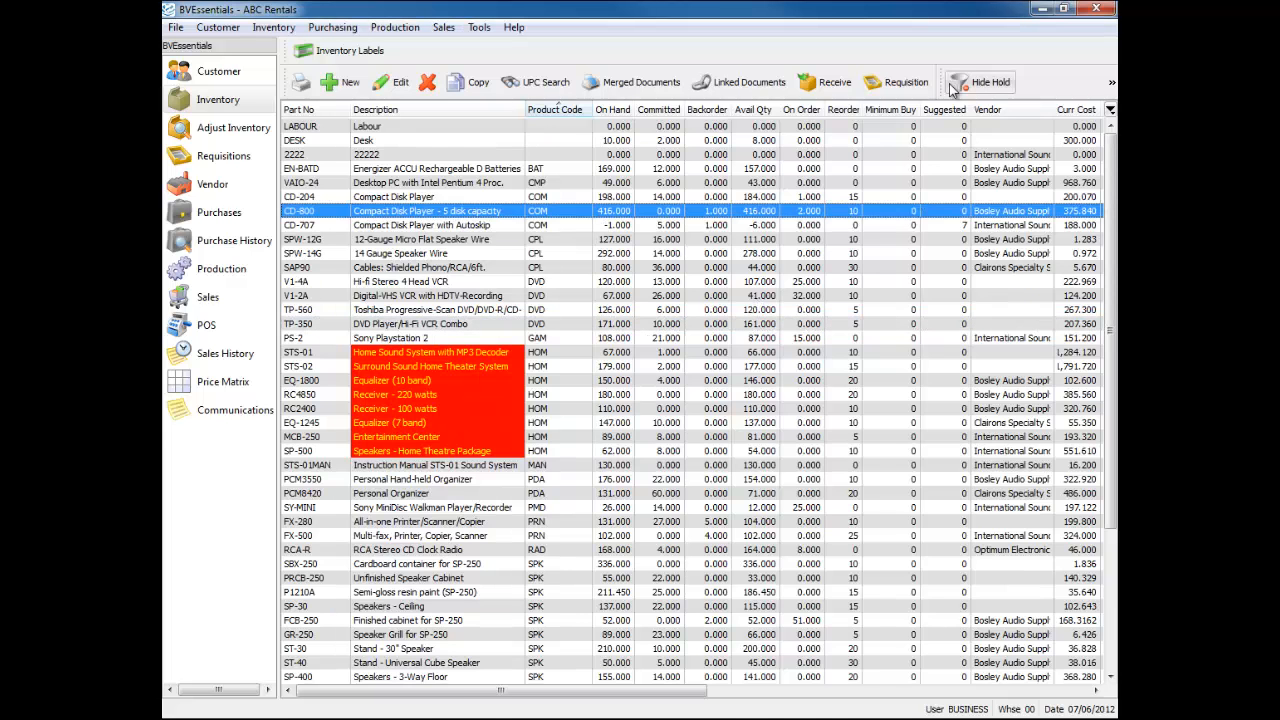
{"action": "left_click_drag", "start_coordinate": [940, 82], "coordinate": [600, 118]}
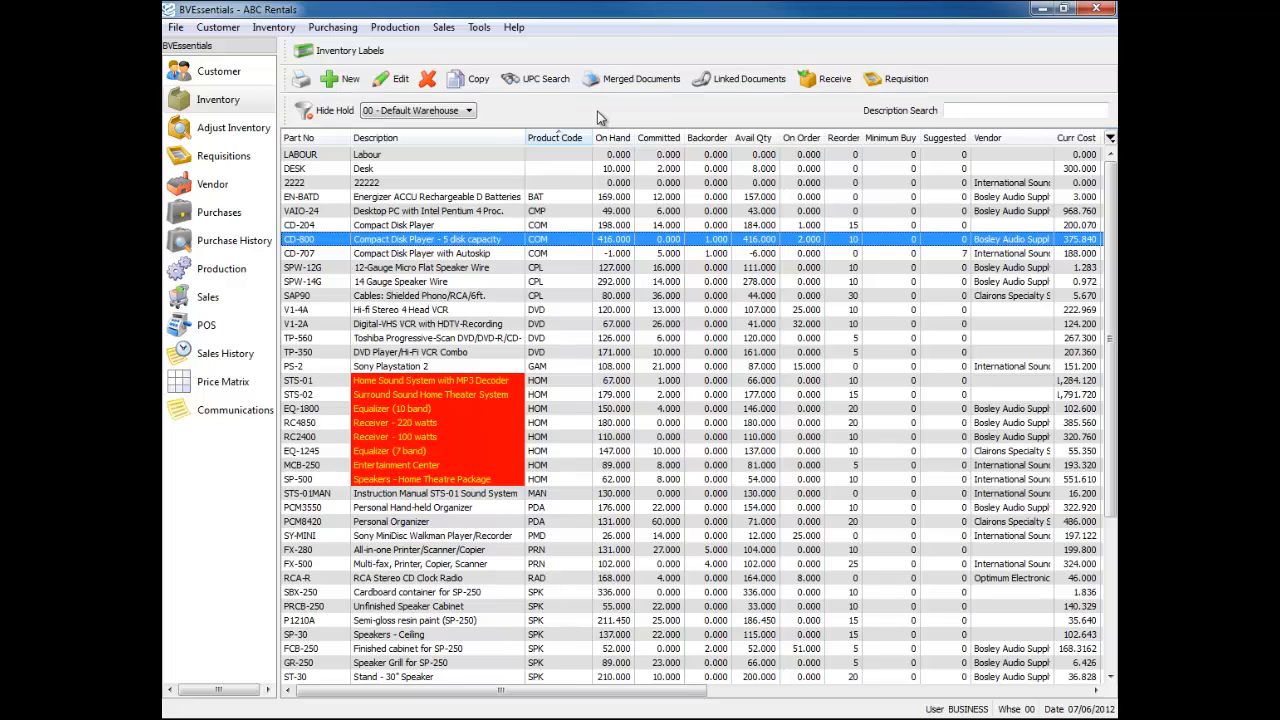
{"action": "left_click", "coordinate": [1002, 107]}
{"action": "type", "text": "spea"}
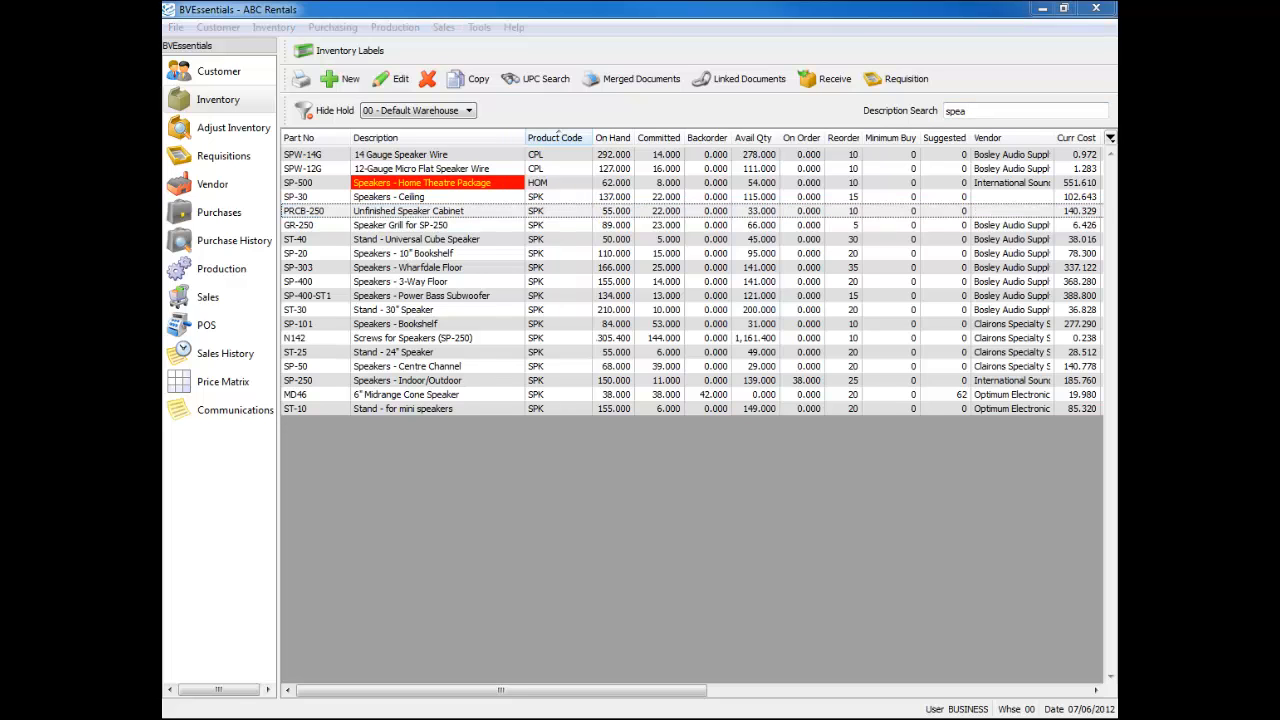
{"action": "left_click", "coordinate": [540, 325]}
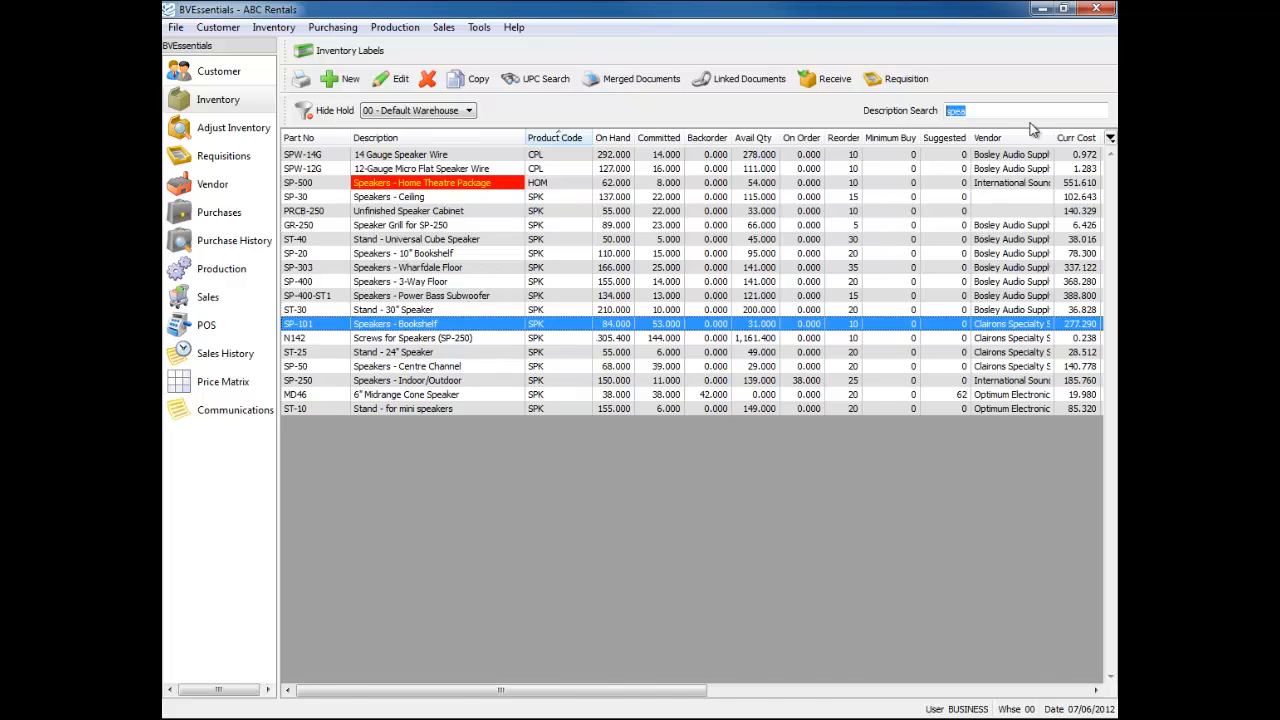
{"action": "key", "text": "BackSpace"}
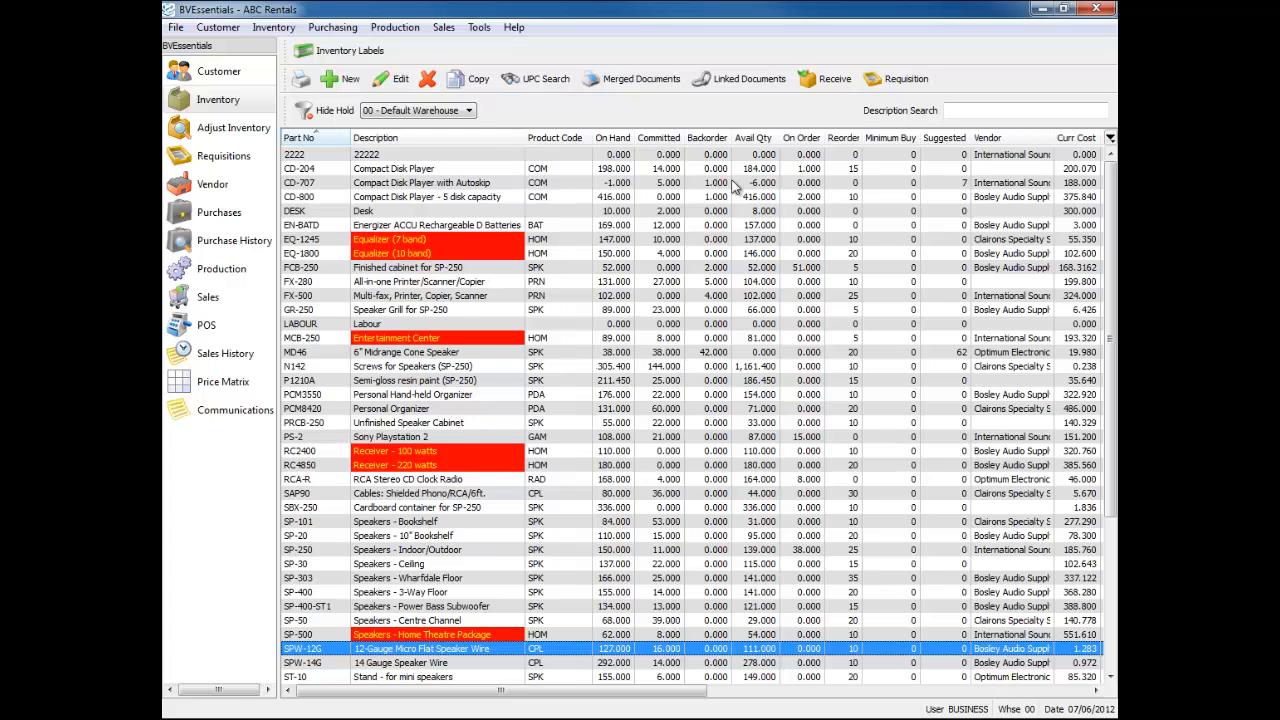
- Select FCB-250, MCB-250, PRCB-250 and SP-101 and open label printing for them
{"action": "left_click", "coordinate": [645, 268]}
{"action": "left_click", "coordinate": [660, 338], "text": "ctrl"}
{"action": "left_click", "coordinate": [680, 423], "text": "ctrl"}
{"action": "left_click", "coordinate": [705, 522], "text": "ctrl"}
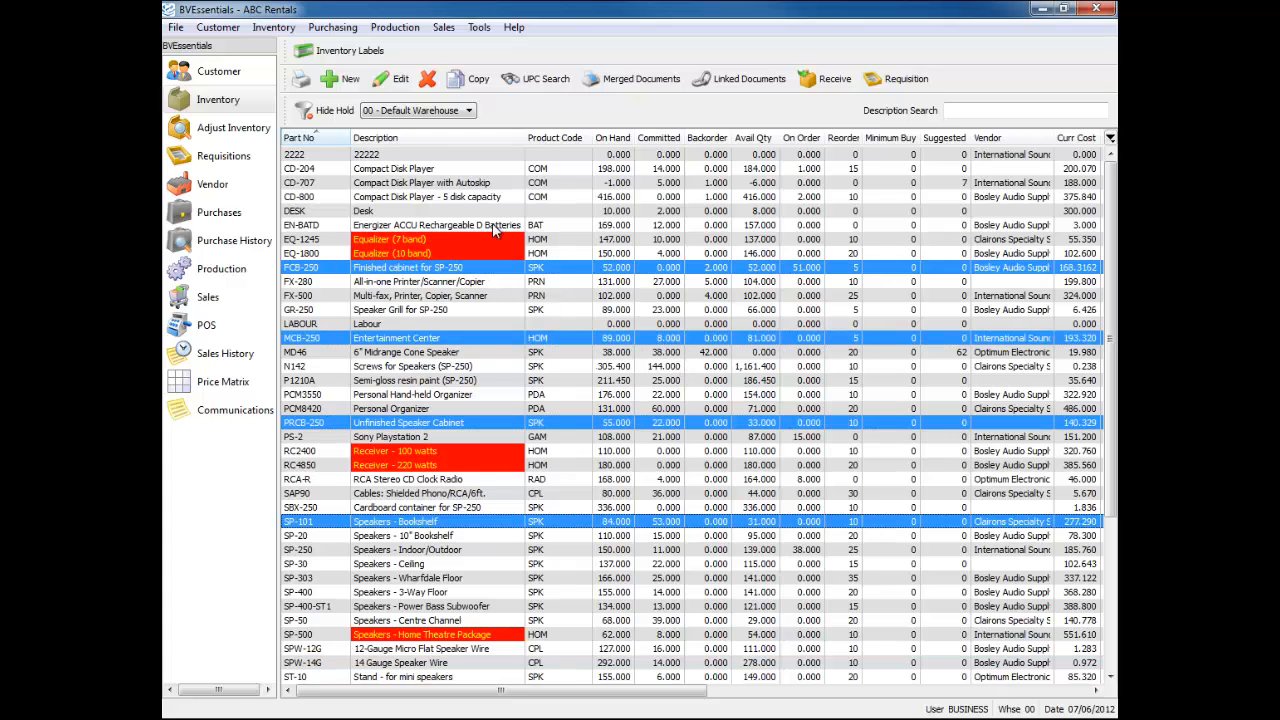
{"action": "left_click", "coordinate": [336, 55]}
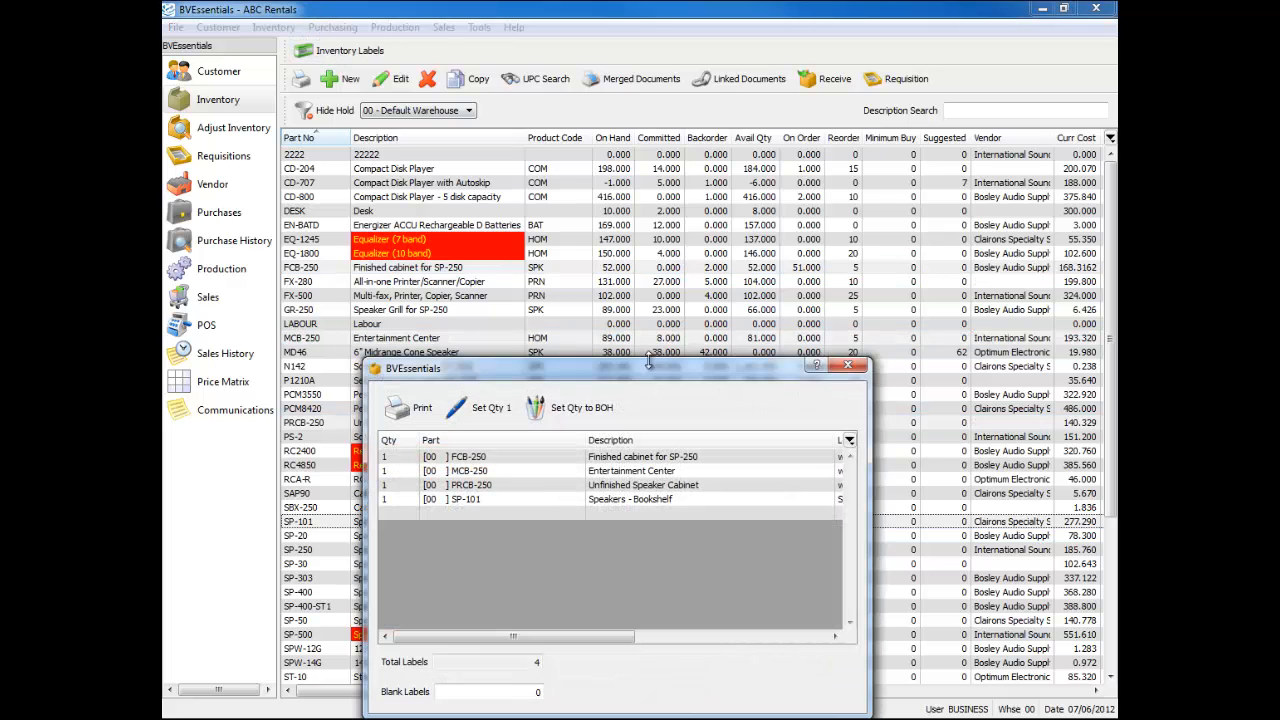
{"action": "left_click_drag", "start_coordinate": [660, 373], "coordinate": [696, 136]}
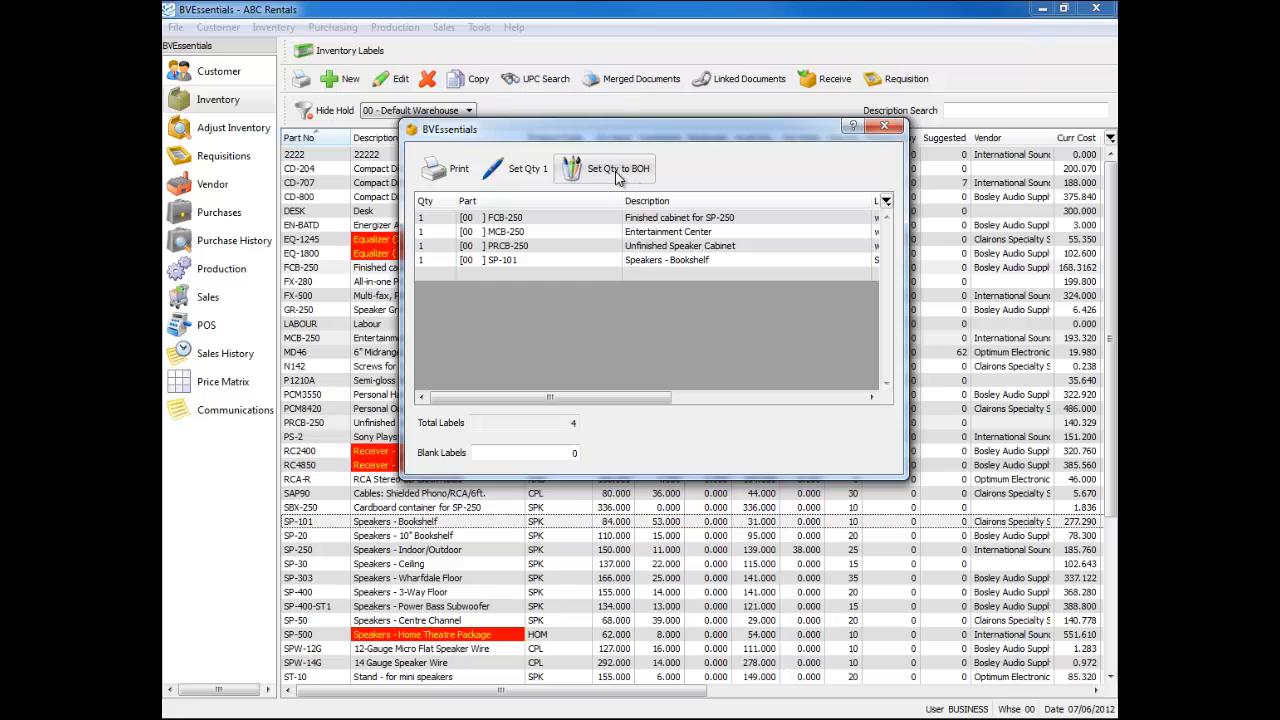
- Set the label quantities to 2, 4, 1 and 4, 11 labels total, and open the label reports
{"action": "left_click", "coordinate": [619, 171]}
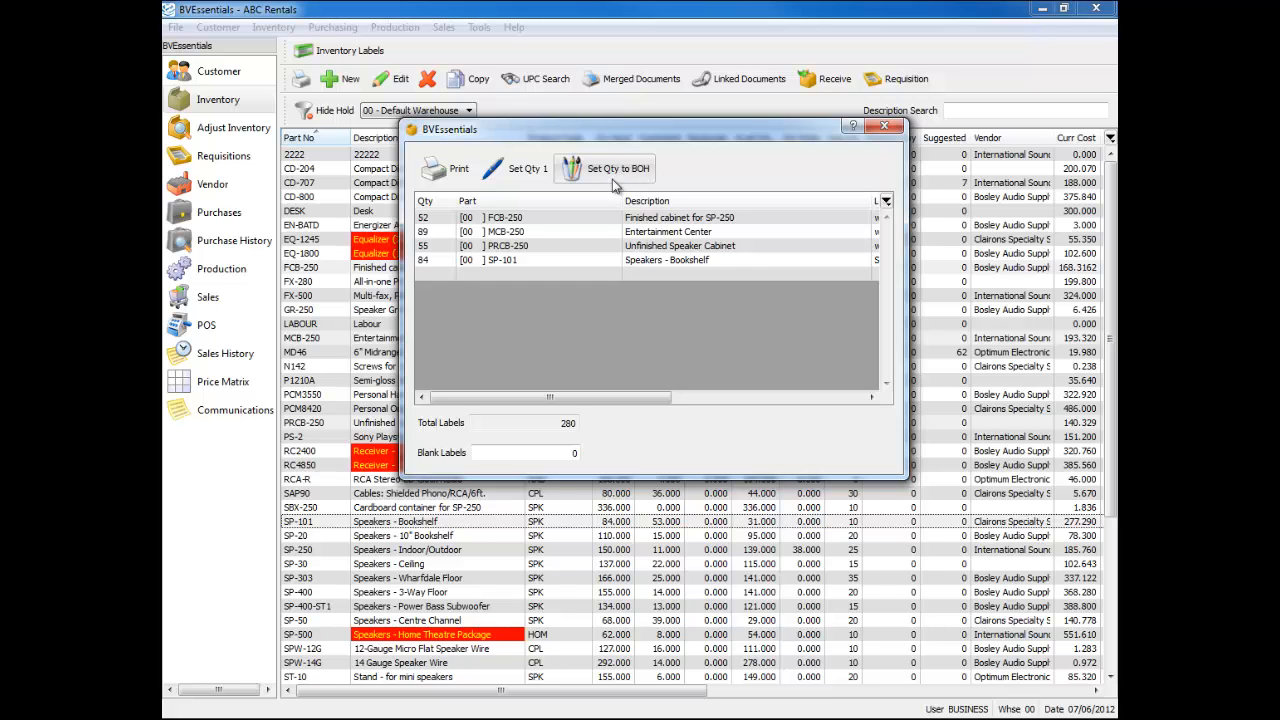
{"action": "left_click", "coordinate": [447, 216]}
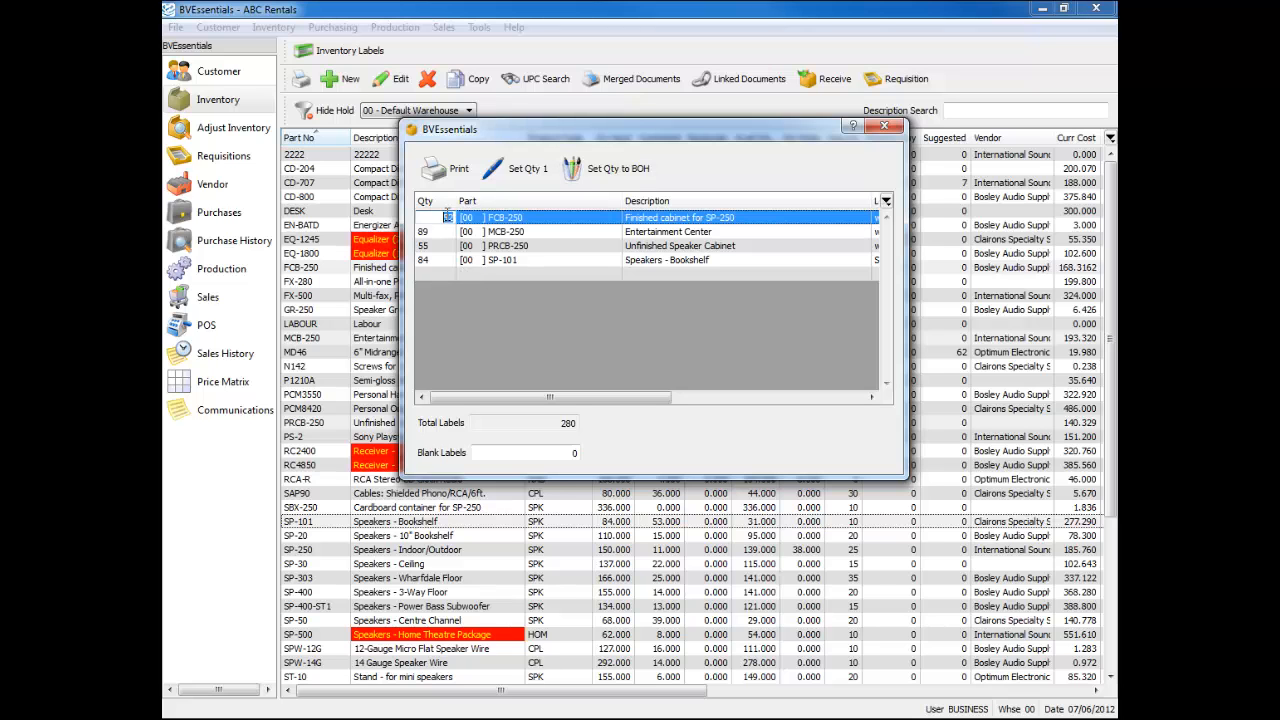
{"action": "type", "text": "2"}
{"action": "key", "text": "Return"}
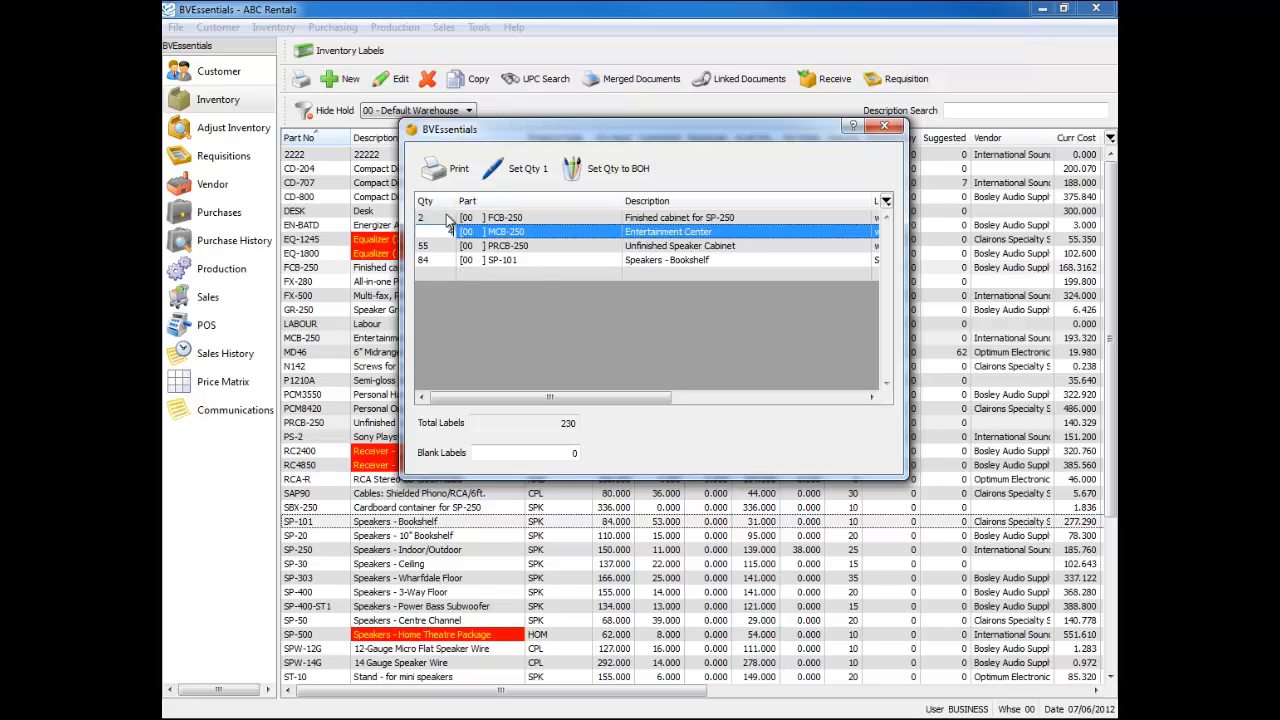
{"action": "type", "text": "4"}
{"action": "key", "text": "Return"}
{"action": "type", "text": "1"}
{"action": "key", "text": "Return"}
{"action": "type", "text": "4"}
{"action": "key", "text": "Return"}
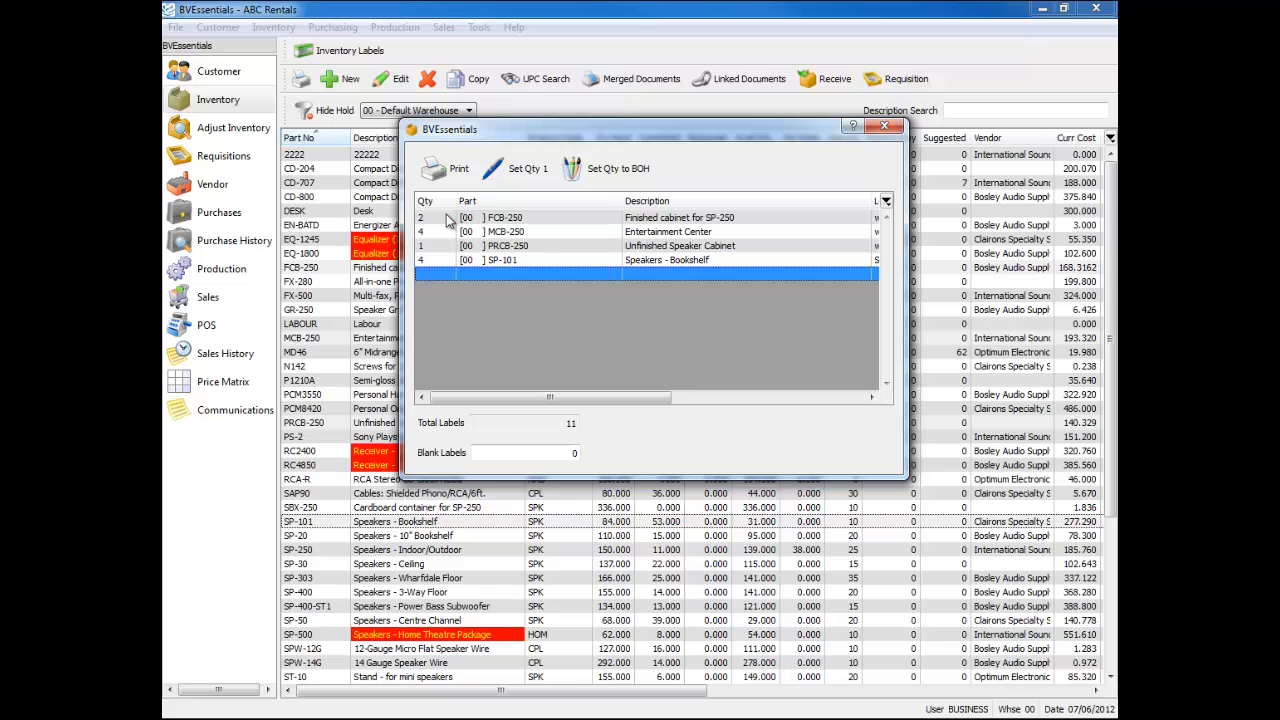
{"action": "left_click", "coordinate": [448, 169]}
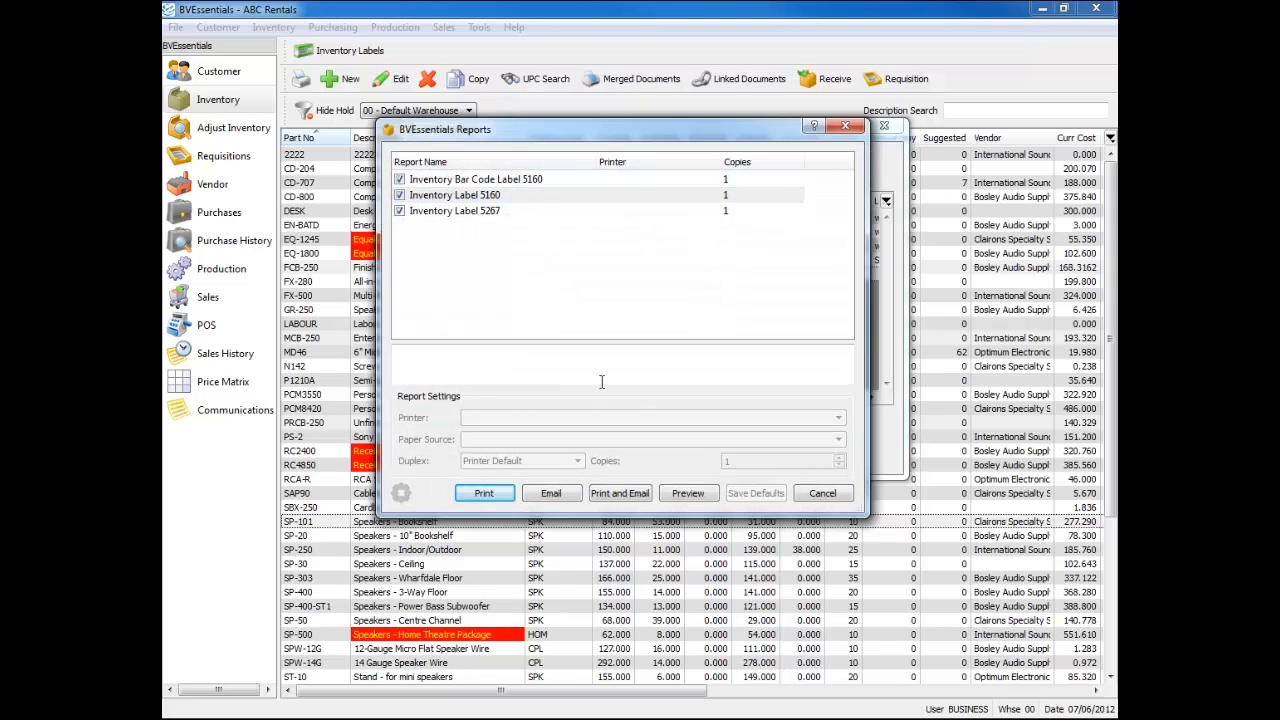
- Preview the Bar Code 5160, Label 5160 and Label 5267 sheets, then close the preview and labels window
{"action": "left_click", "coordinate": [686, 494]}
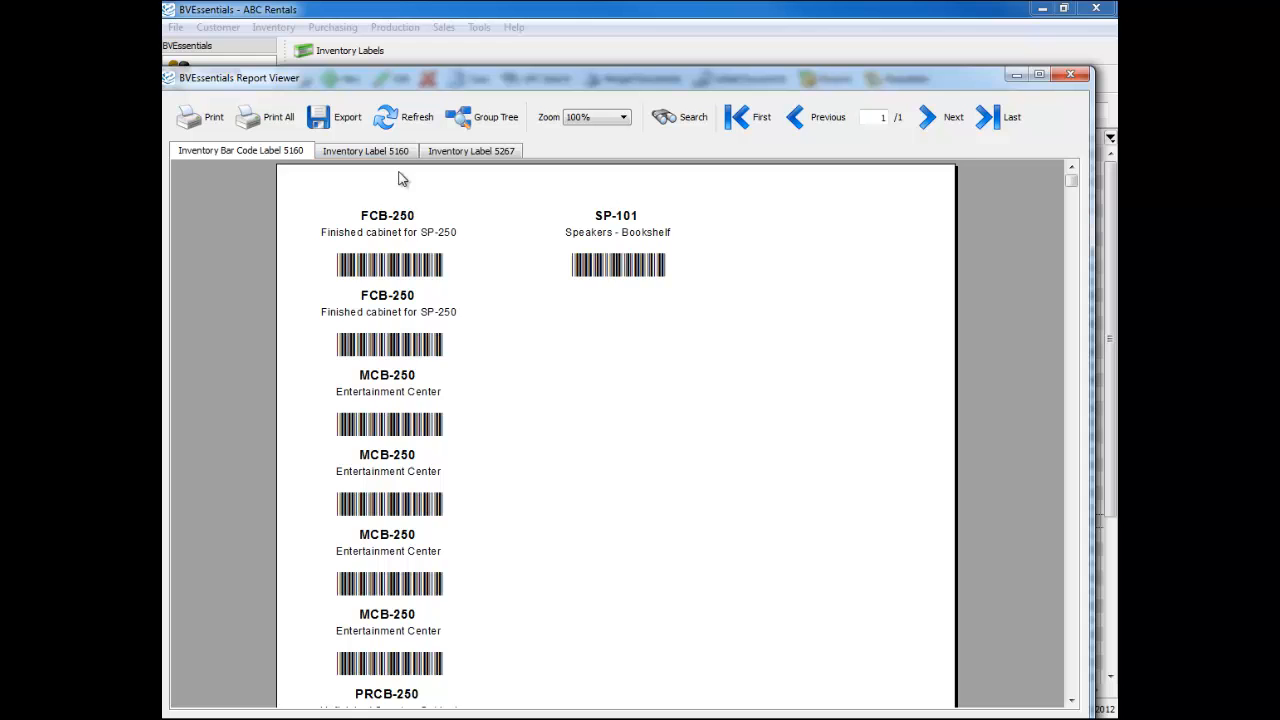
{"action": "left_click", "coordinate": [391, 151]}
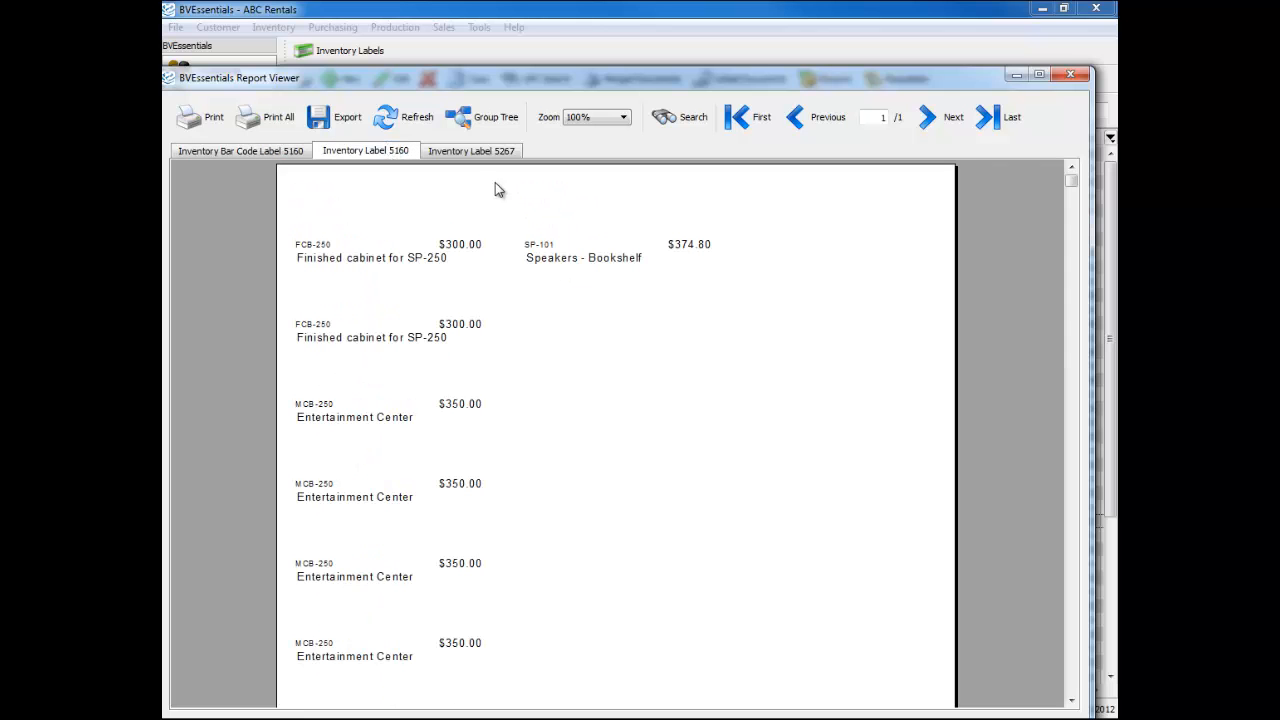
{"action": "left_click", "coordinate": [478, 152]}
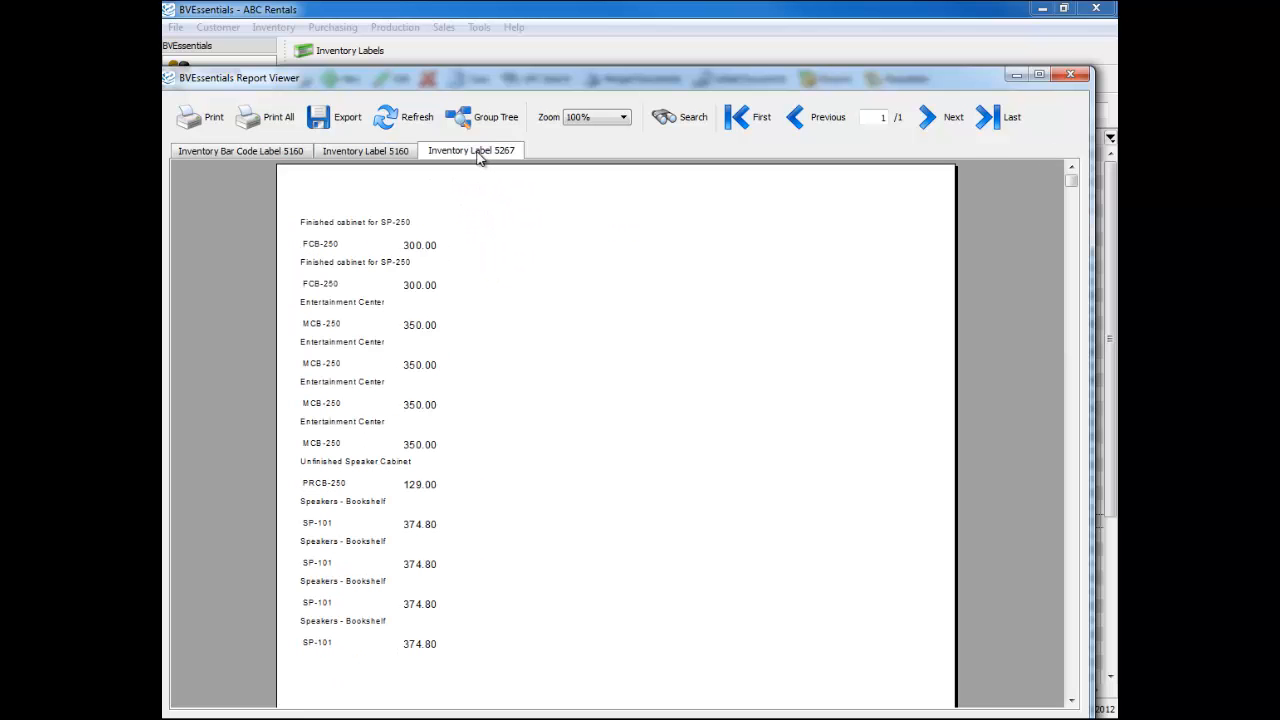
{"action": "left_click", "coordinate": [1070, 75]}
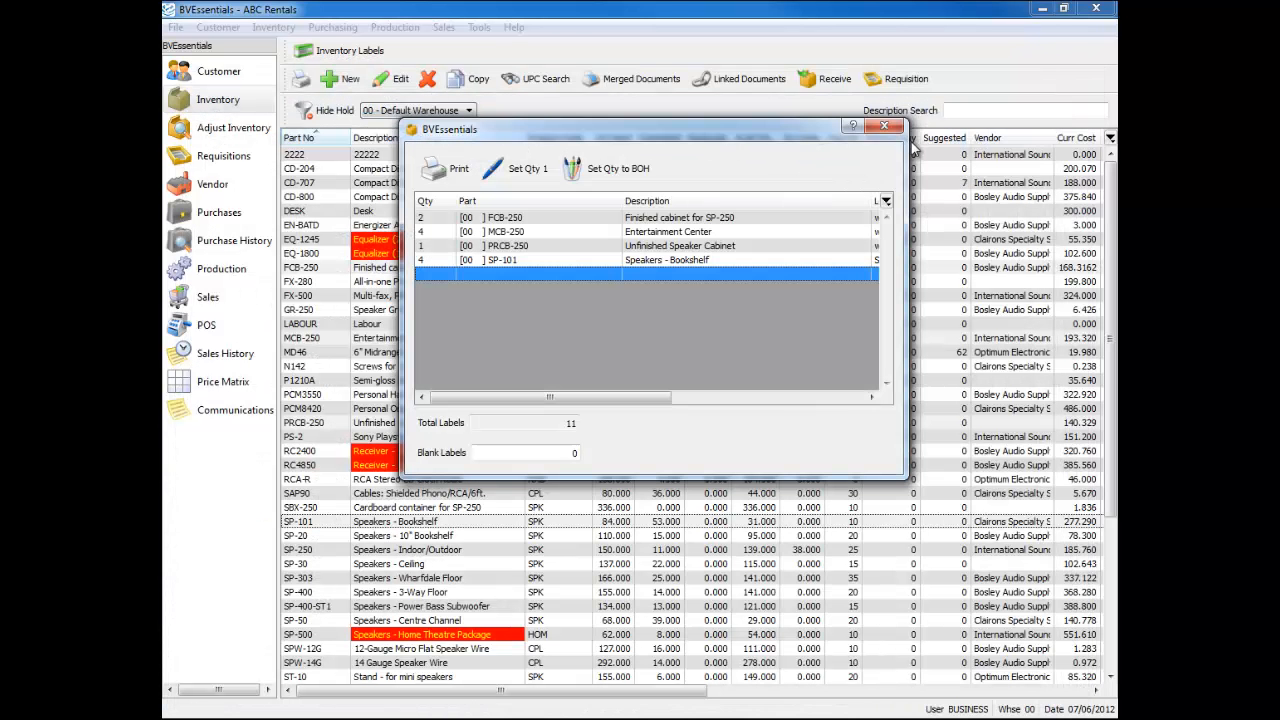
{"action": "left_click", "coordinate": [884, 126]}
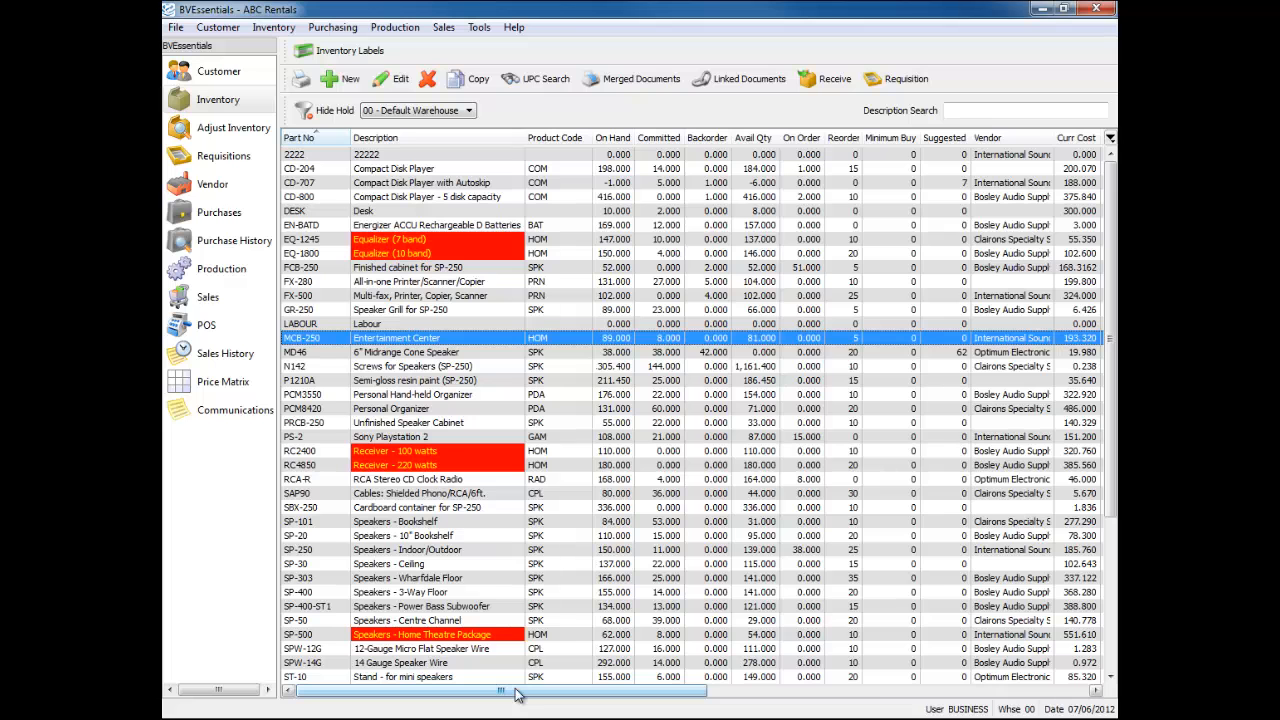
{"action": "left_click_drag", "start_coordinate": [517, 694], "coordinate": [527, 691]}
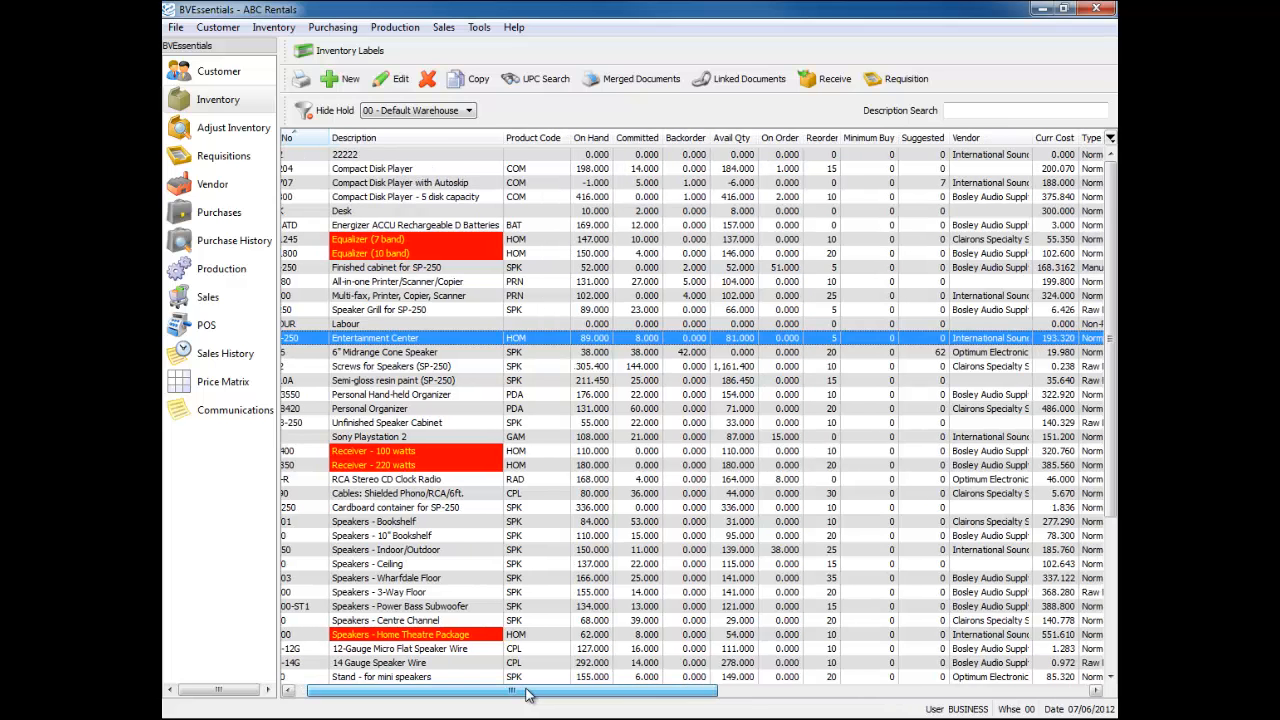
{"action": "left_click", "coordinate": [996, 140]}
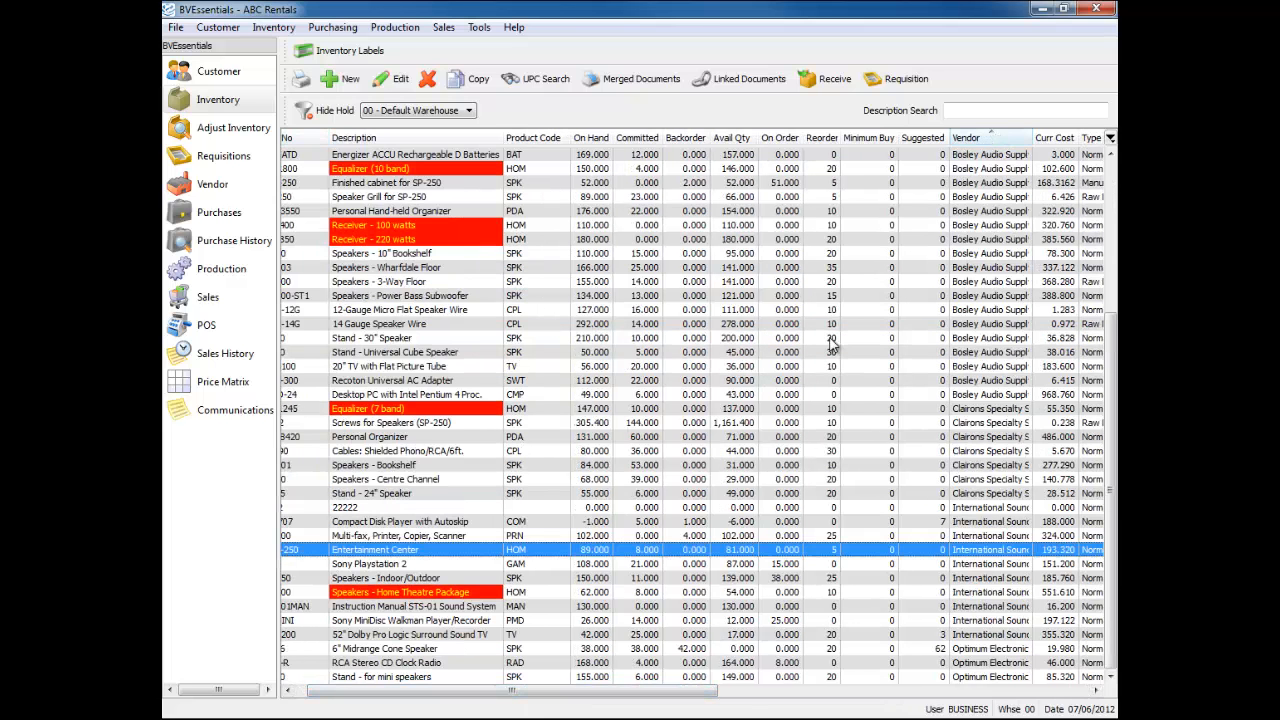
{"action": "left_click", "coordinate": [300, 694]}
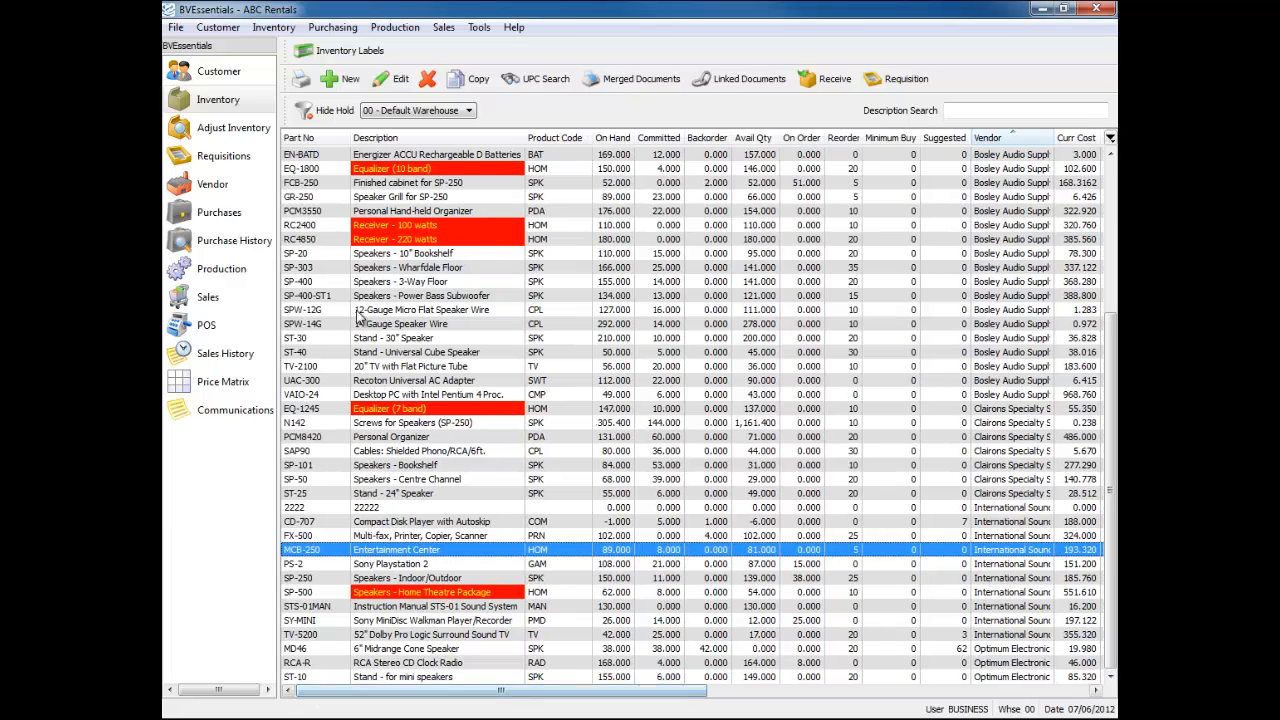
{"action": "left_click", "coordinate": [300, 138]}
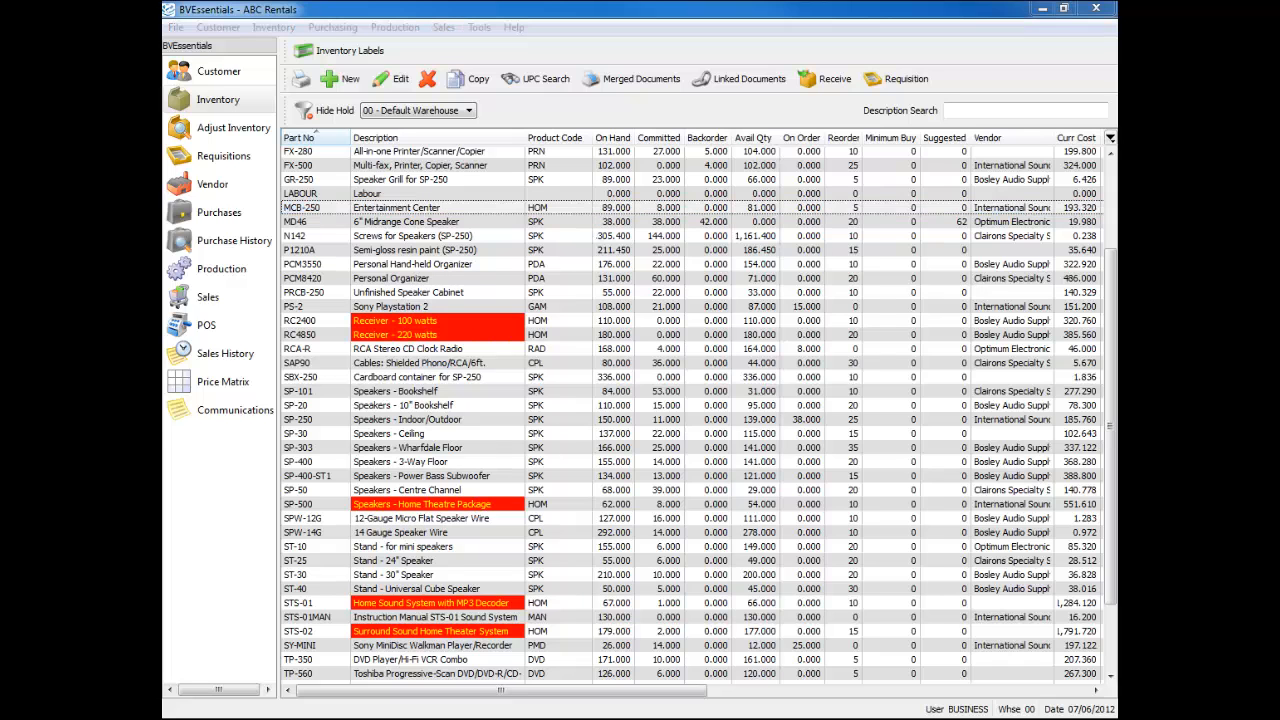
- Copy the PCM8420 Personal Organizer into a new item numbered PCM84201 and save it
{"action": "left_click", "coordinate": [474, 281]}
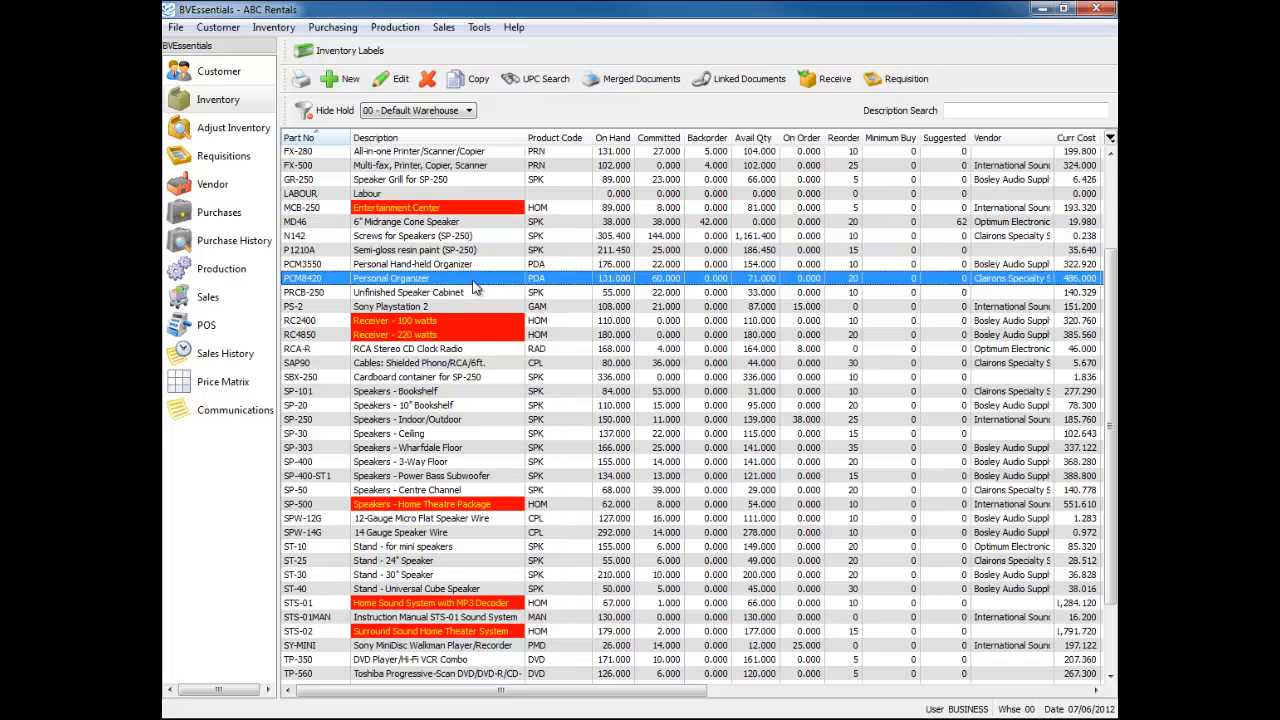
{"action": "left_click", "coordinate": [474, 82]}
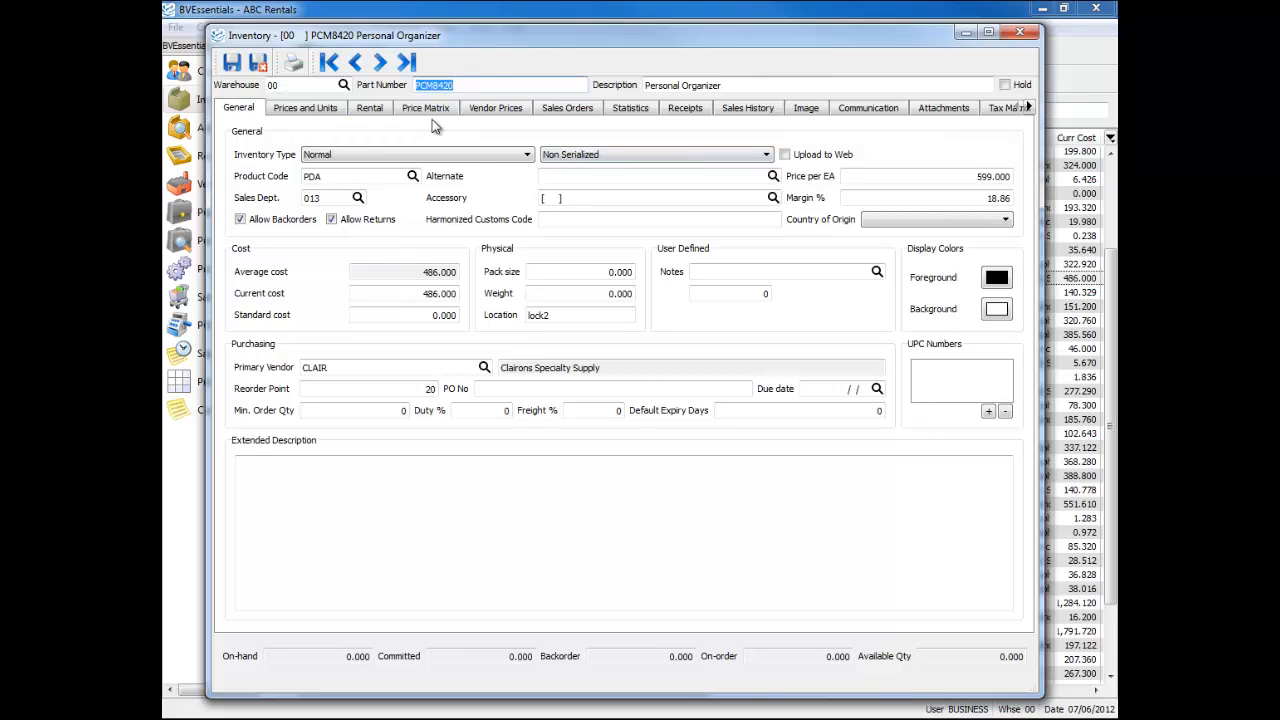
{"action": "left_click", "coordinate": [466, 83]}
{"action": "left_click", "coordinate": [260, 64]}
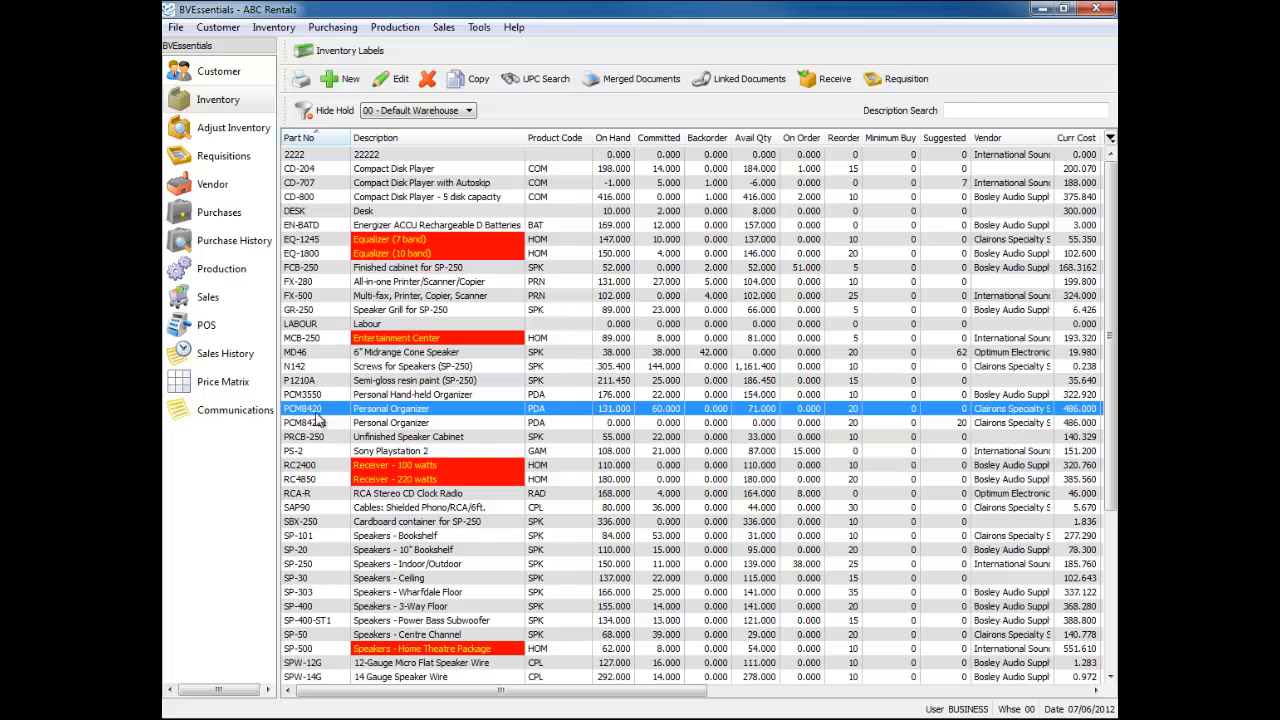
- Compare the new PCM84201 copy with the original PCM8420 item in the list
{"action": "left_click", "coordinate": [468, 424]}
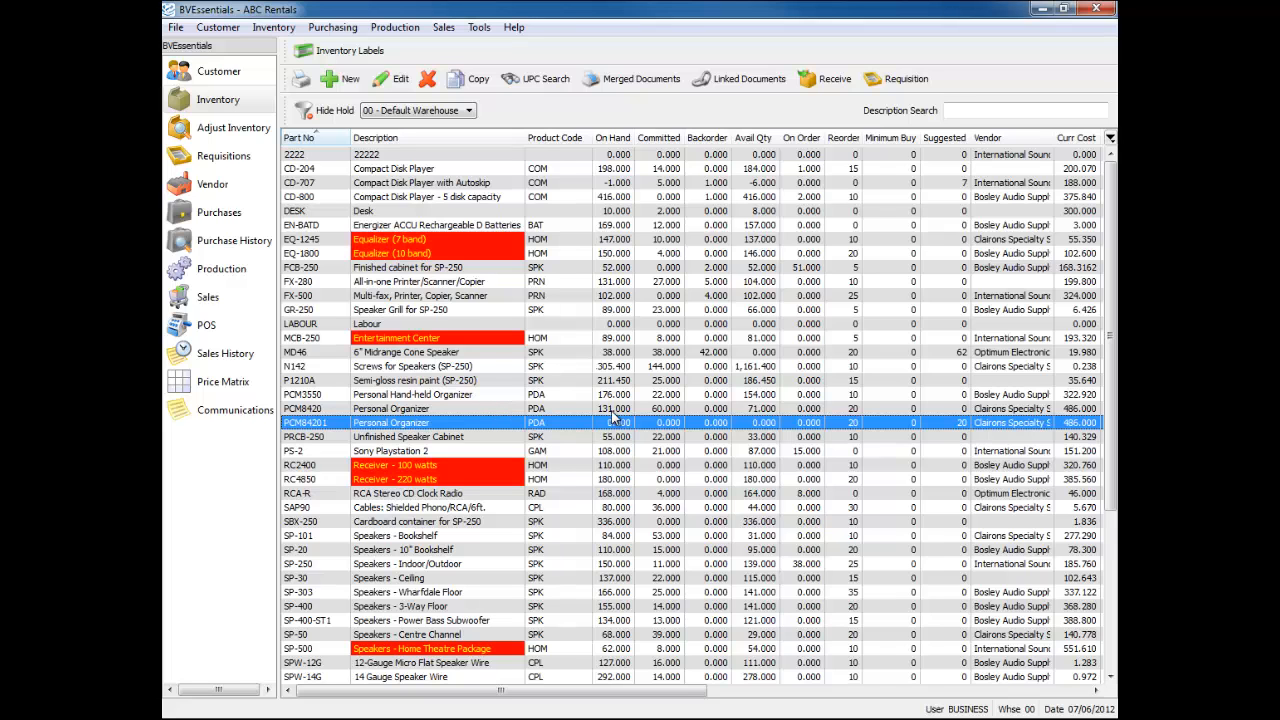
{"action": "left_click", "coordinate": [727, 410]}
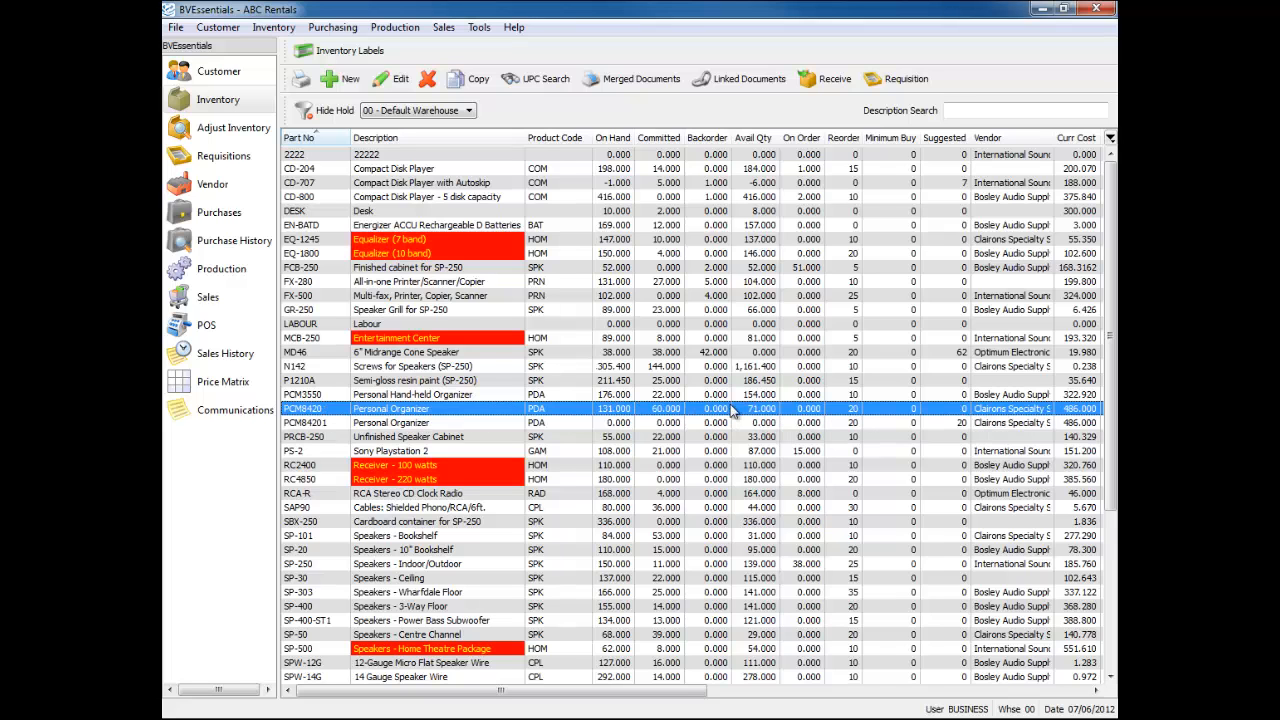
{"action": "left_click", "coordinate": [670, 424]}
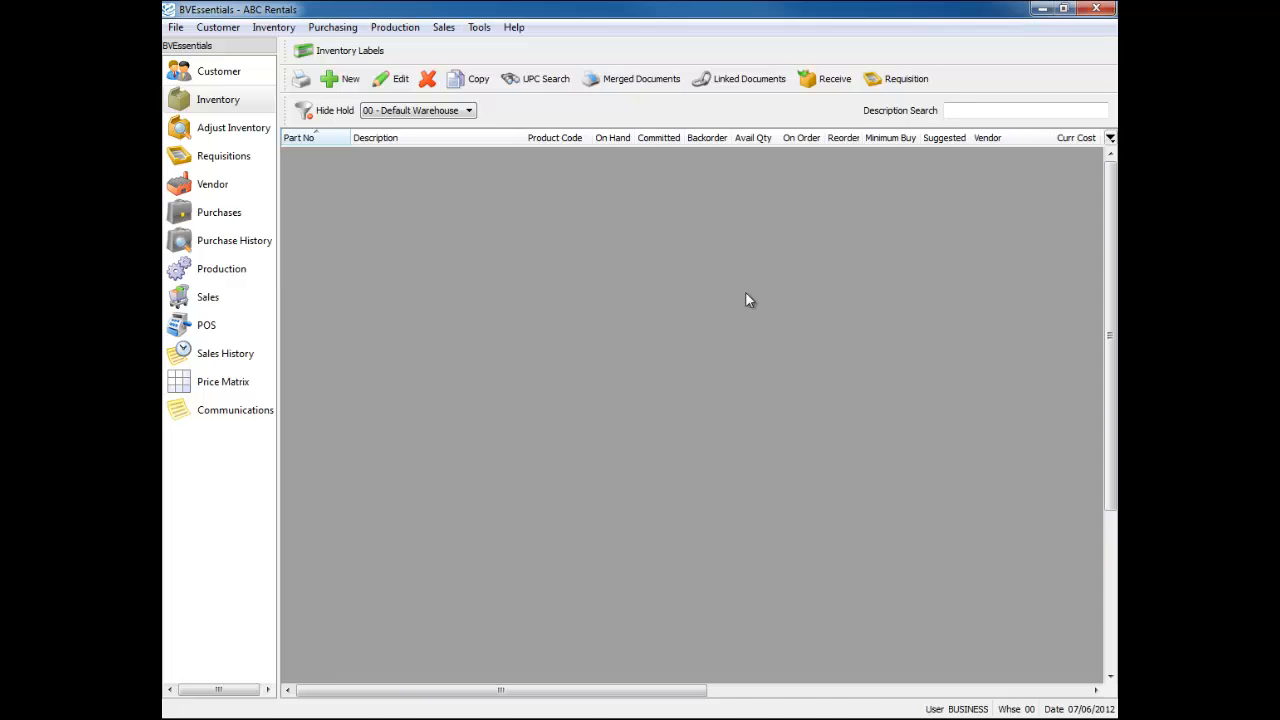
{"action": "left_click", "coordinate": [745, 291]}
- Sort the inventory by On Hand so zero-stock items 2222, LABOUR and PCM84201 group together
{"action": "left_click", "coordinate": [607, 158]}
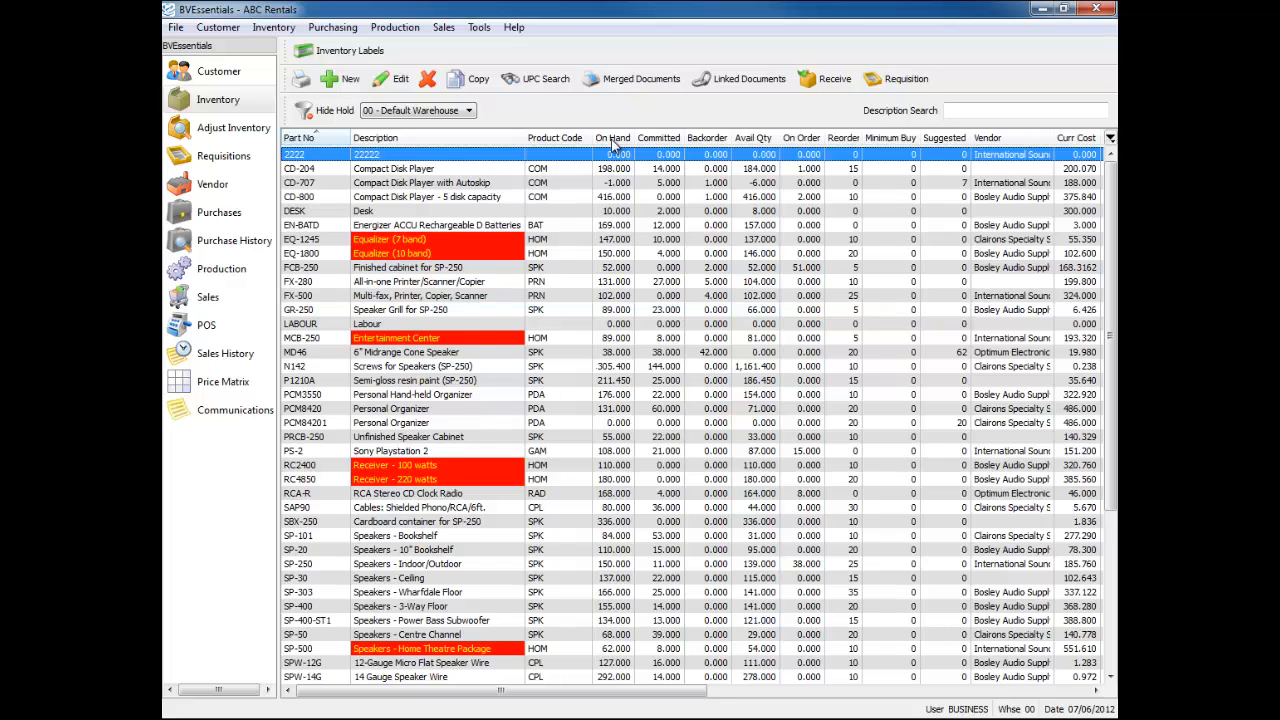
{"action": "left_click", "coordinate": [612, 138]}
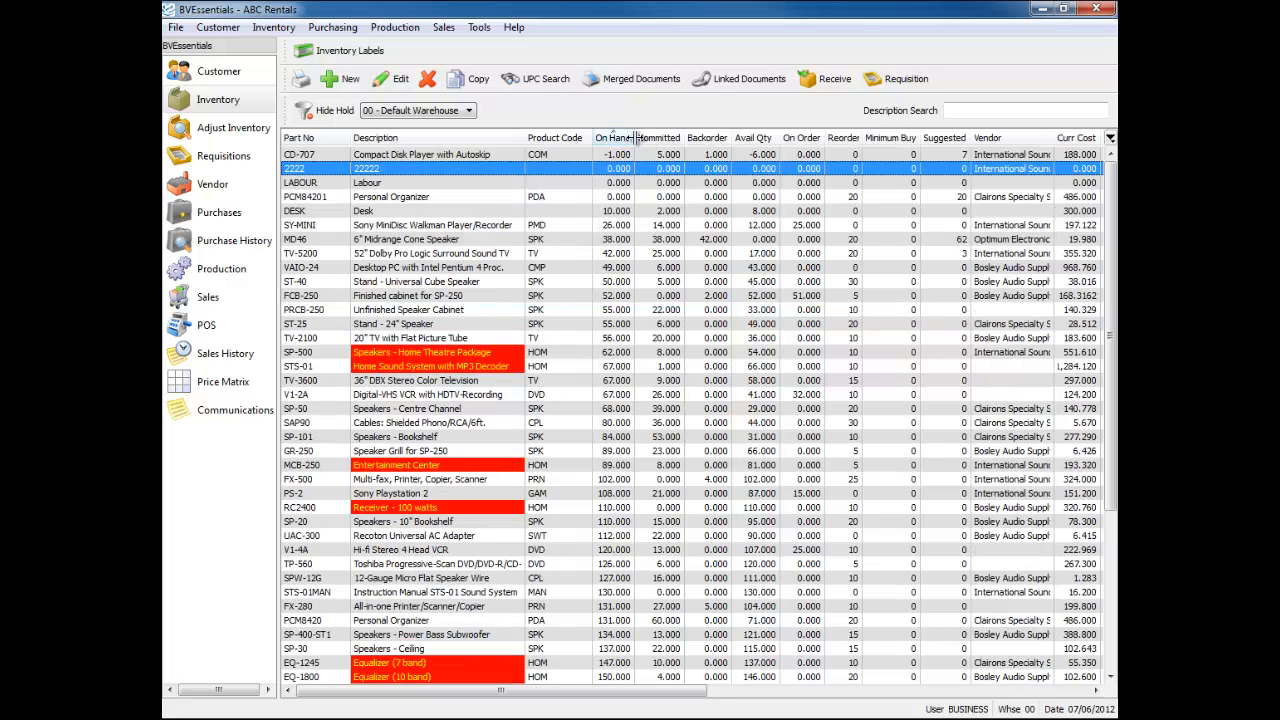
{"action": "left_click", "coordinate": [618, 140]}
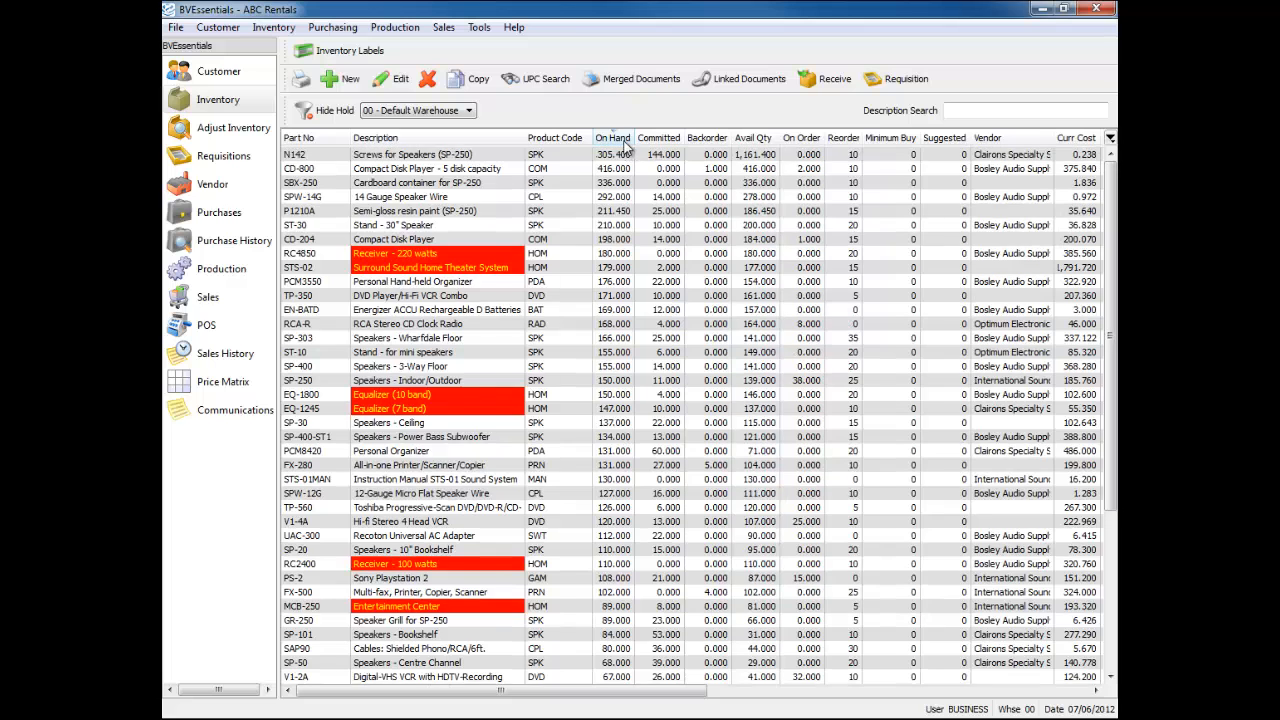
{"action": "left_click", "coordinate": [618, 140]}
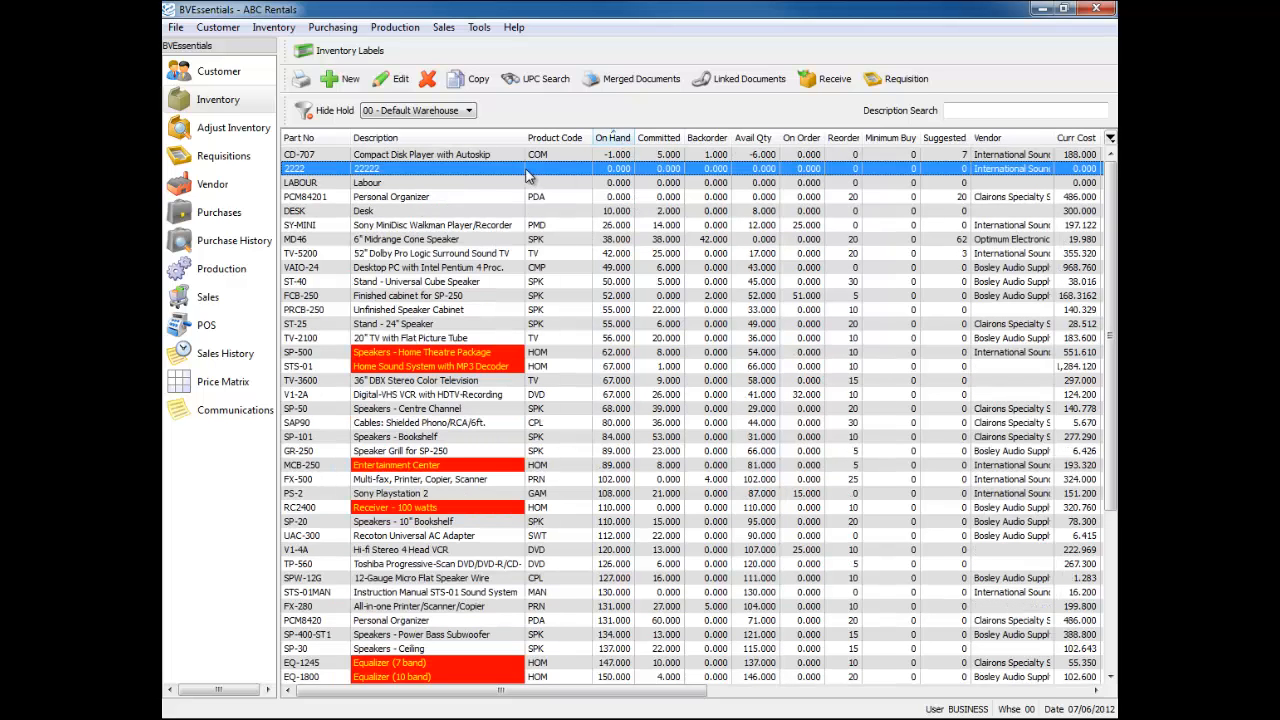
- Select the 2222, LABOUR and PCM84201 rows together and delete them
{"action": "left_click_drag", "start_coordinate": [527, 175], "coordinate": [537, 197]}
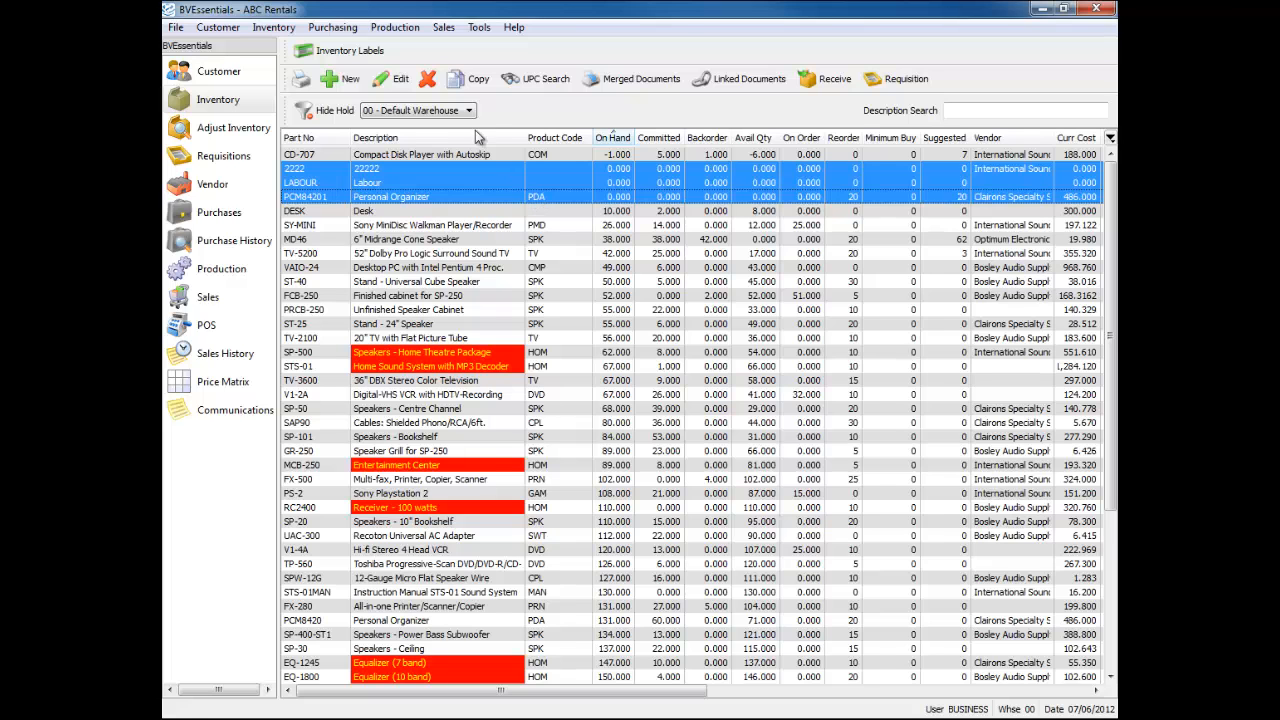
{"action": "left_click", "coordinate": [428, 80]}
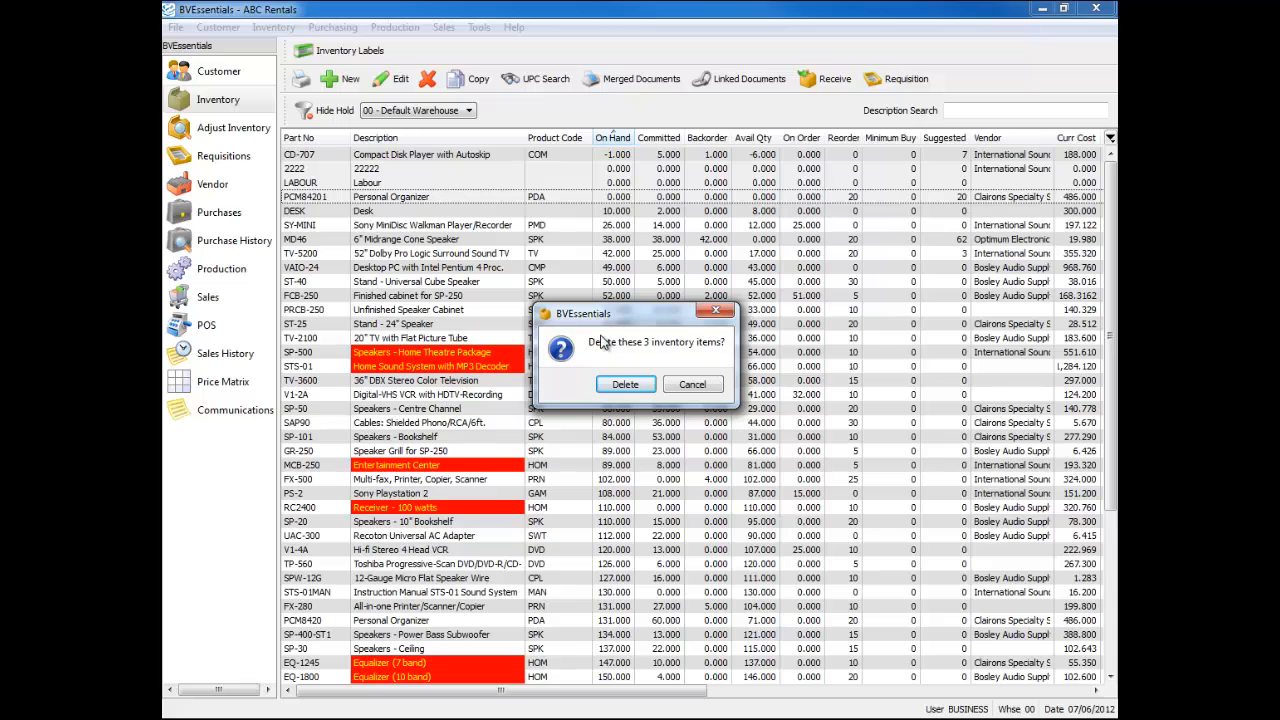